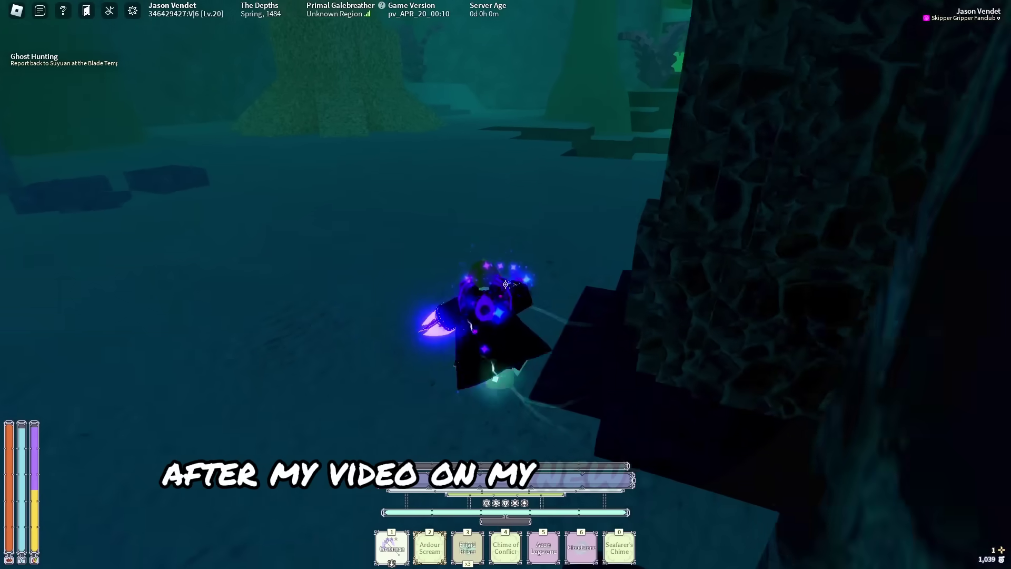
# Step: Run forward through the Depths clearing and activate the character's Resonance field
pyautogui.press('w')
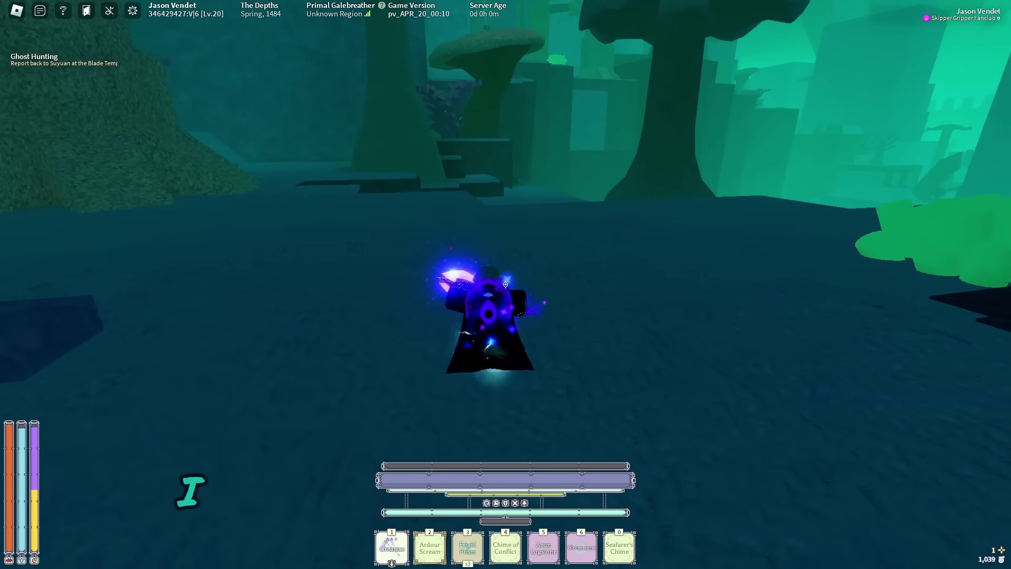
pyautogui.press('`')
pyautogui.press('`')
pyautogui.press('w')
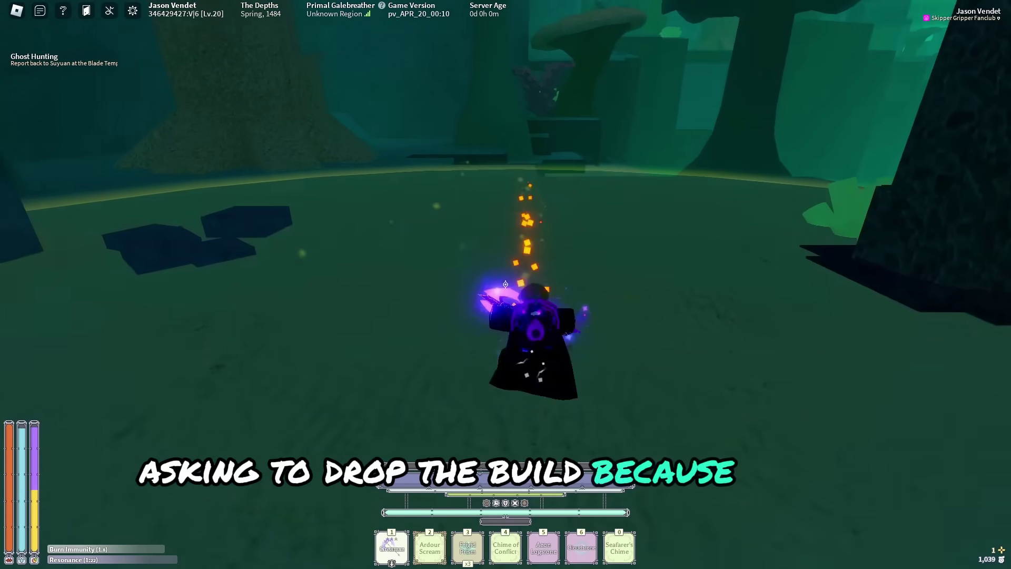
pyautogui.press('w')
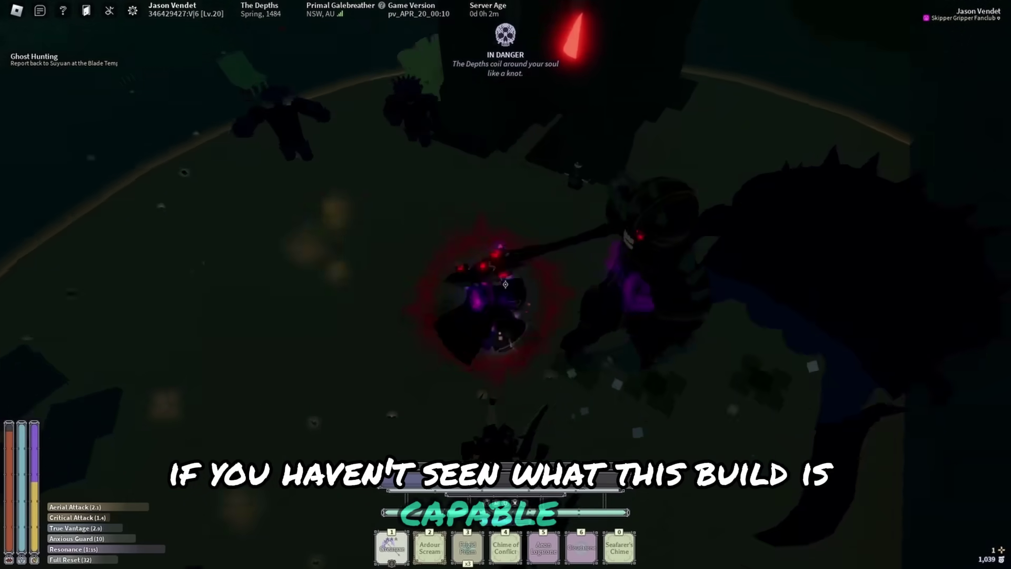
# Step: Attack the group of monsters inside the ringed field with repeated weapon swings
pyautogui.click(506, 284)
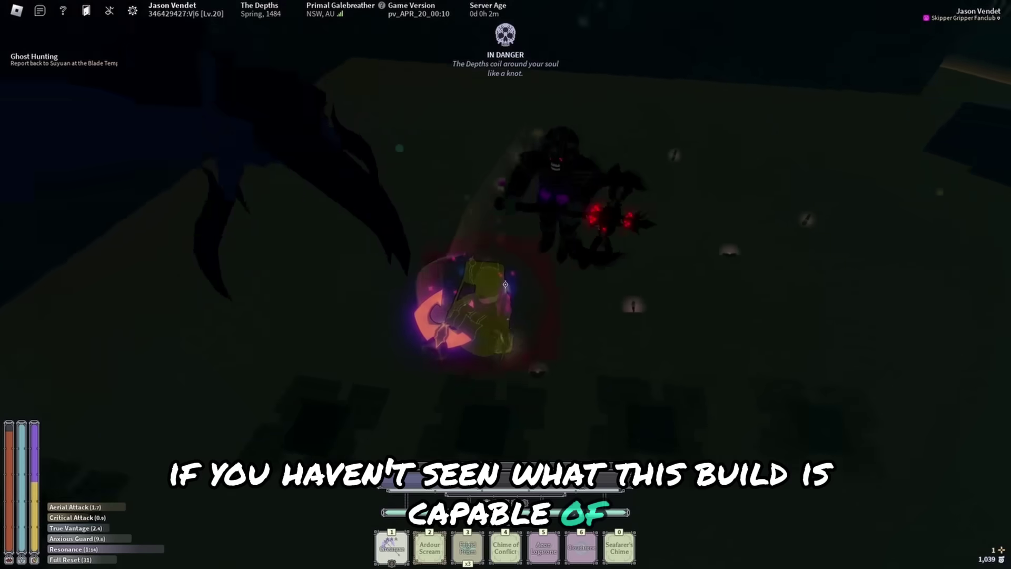
pyautogui.click(506, 284)
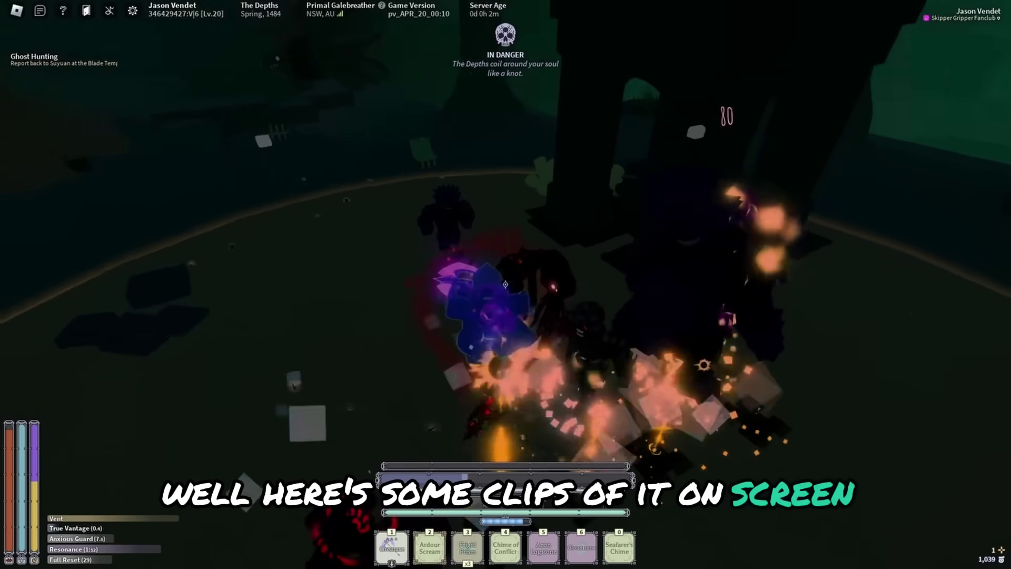
pyautogui.click(505, 284)
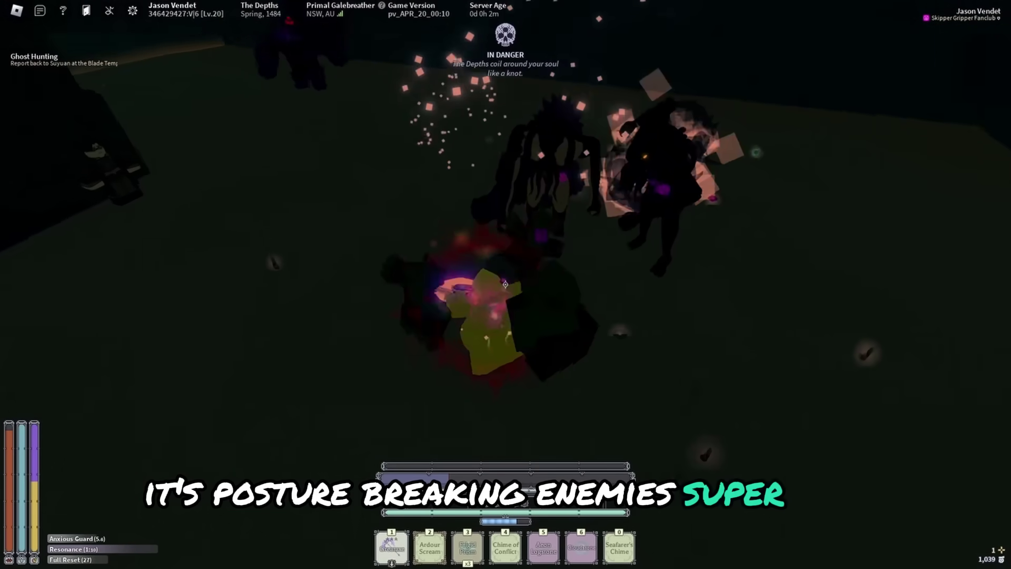
pyautogui.click(505, 284)
pyautogui.click(505, 284)
pyautogui.click(506, 284)
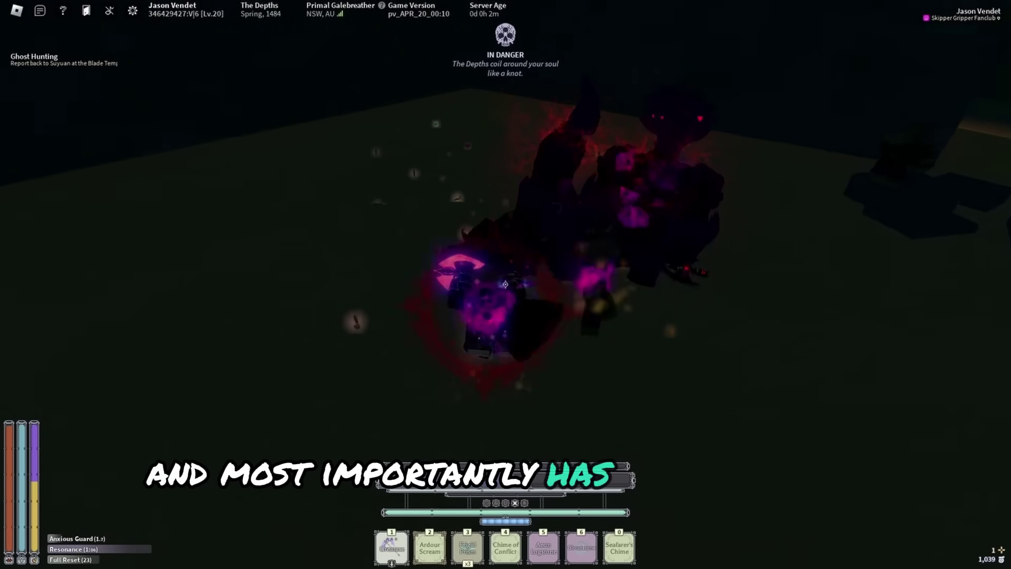
pyautogui.click(506, 284)
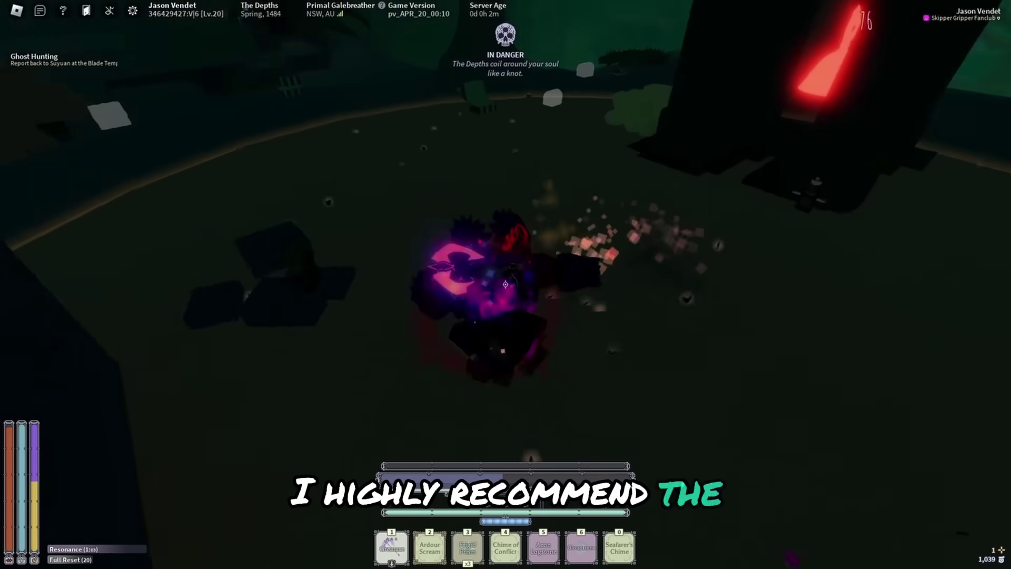
pyautogui.click(505, 284)
pyautogui.click(505, 284)
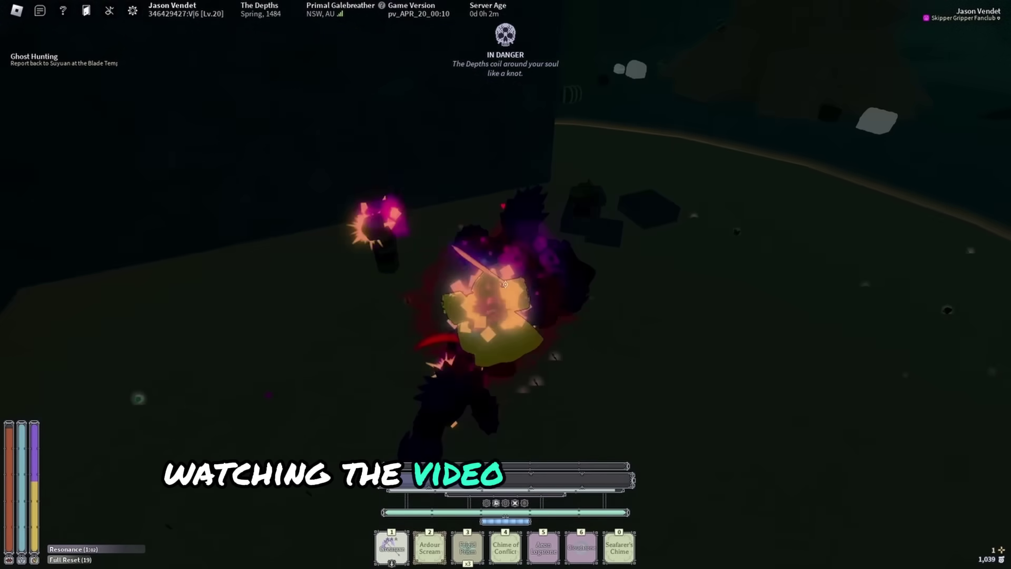
pyautogui.click(505, 284)
pyautogui.click(505, 284)
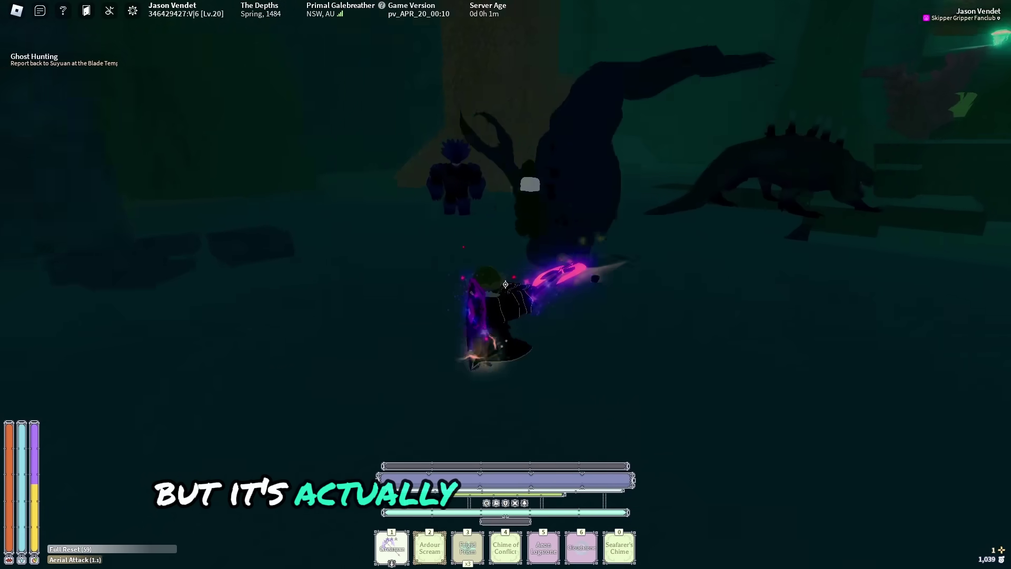
# Step: Engage the spiny beasts in the dark clearing with a critical attack and a chain of weapon swings
pyautogui.press('r')
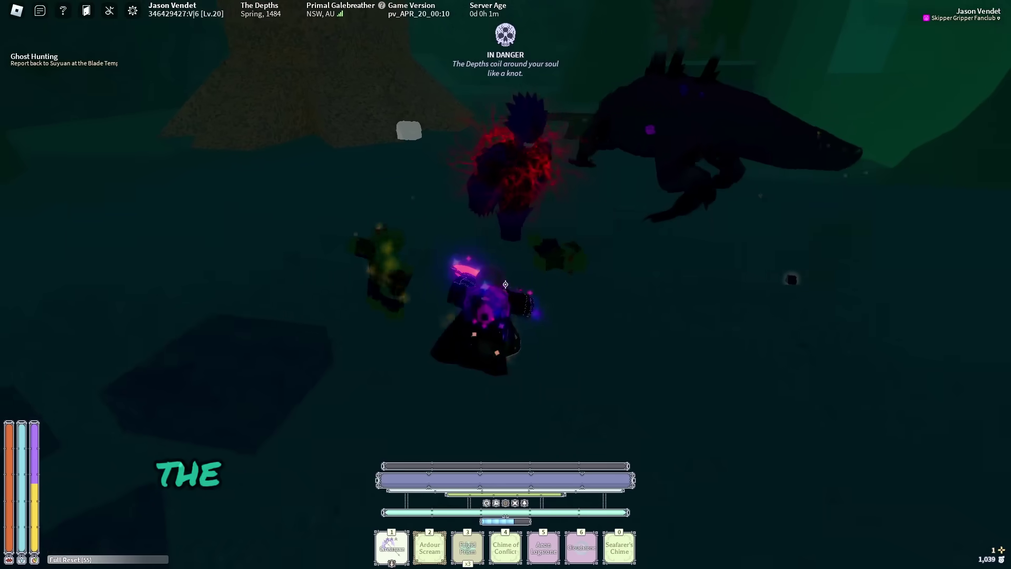
pyautogui.click(506, 284)
pyautogui.click(506, 284)
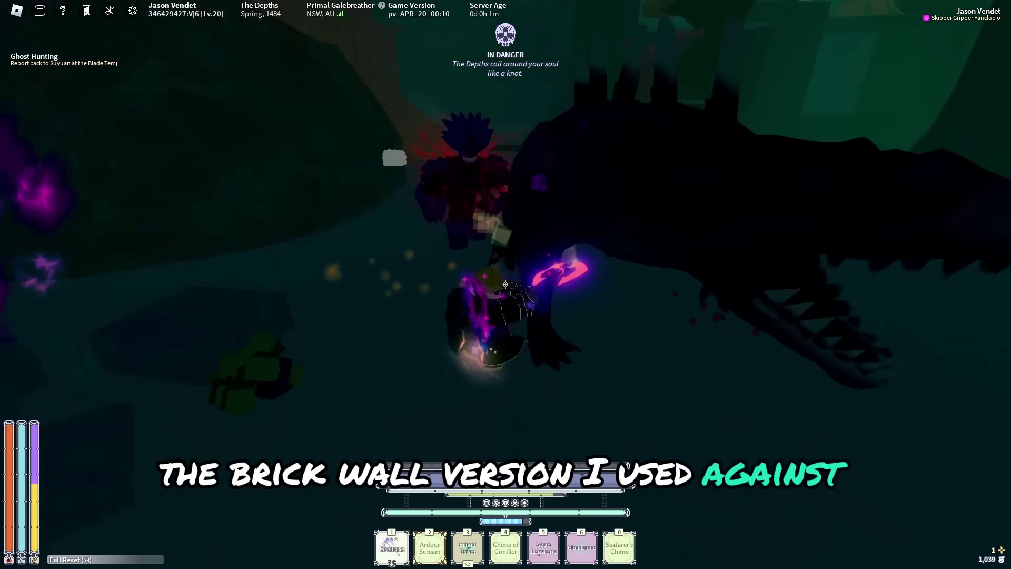
pyautogui.click(505, 284)
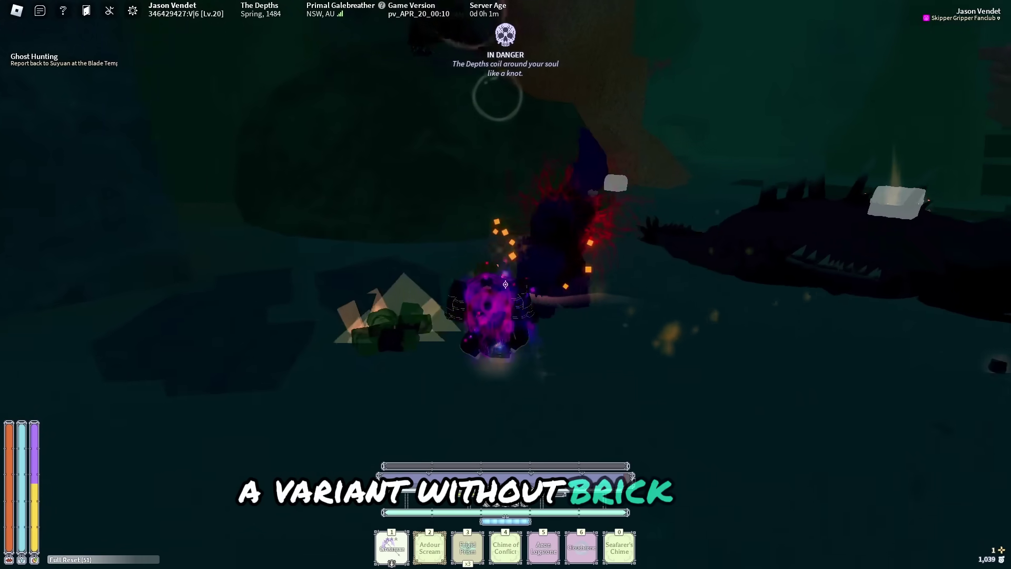
pyautogui.click(505, 284)
pyautogui.click(505, 285)
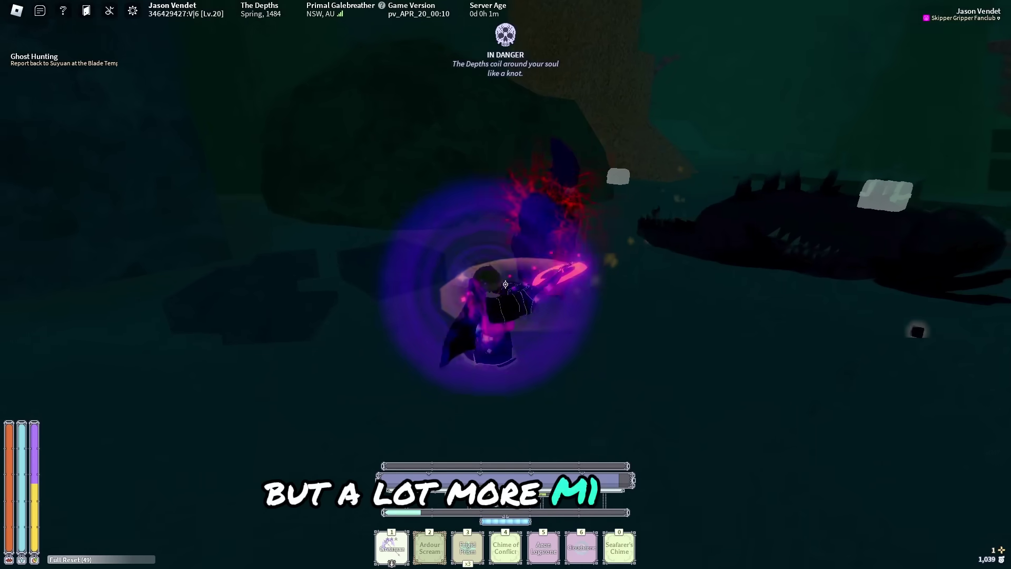
pyautogui.click(505, 284)
pyautogui.click(506, 284)
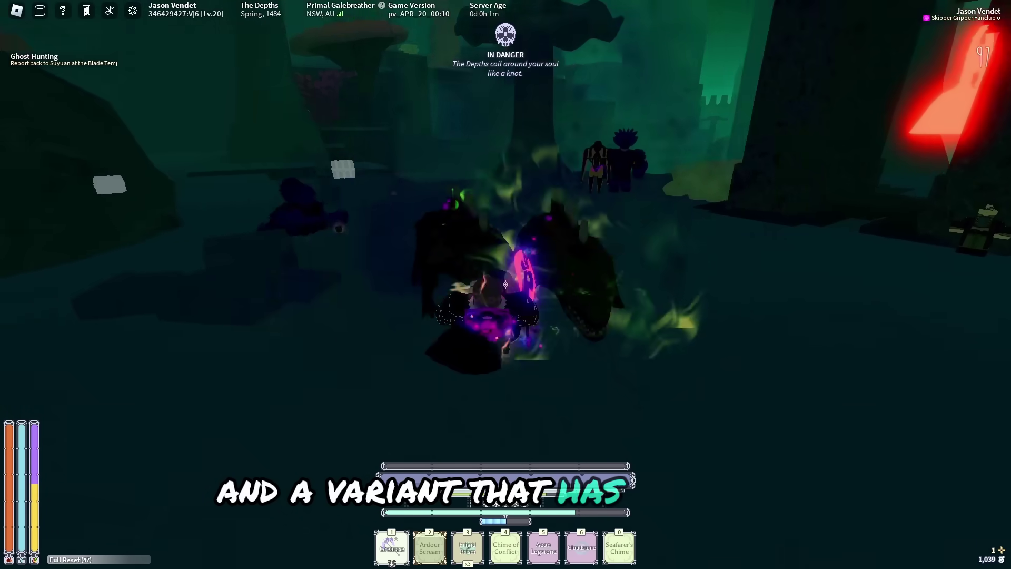
# Step: Fight the surrounding monsters with critical attacks, a vent, weapon swings and a block
pyautogui.press('r')
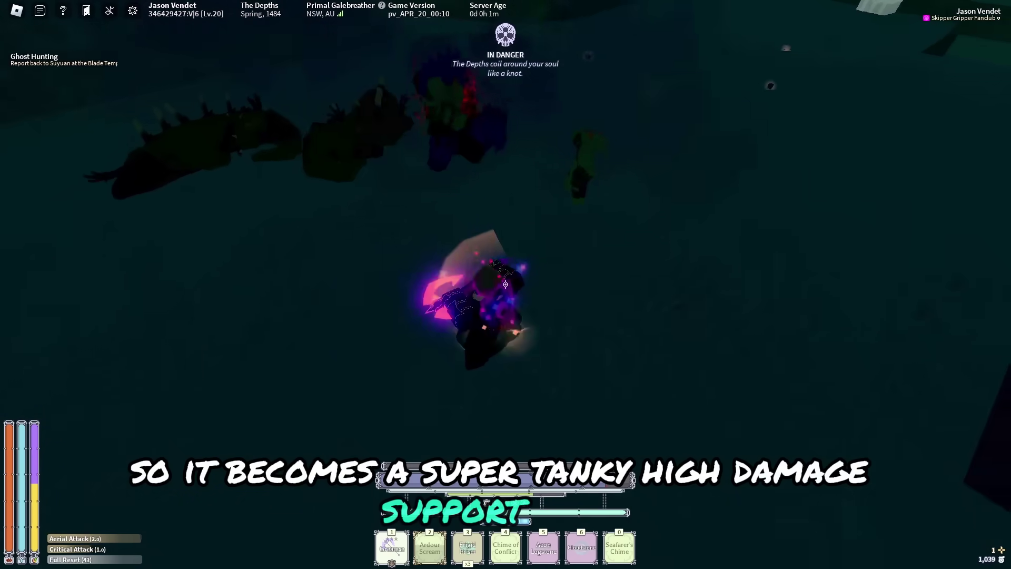
pyautogui.click(506, 285)
pyautogui.press('g')
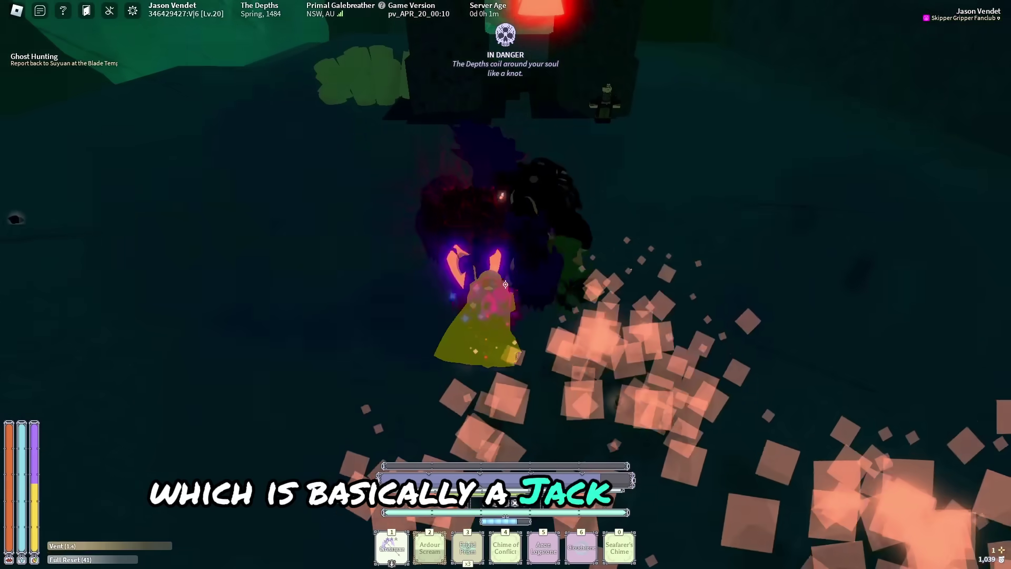
pyautogui.press('r')
pyautogui.click(505, 284)
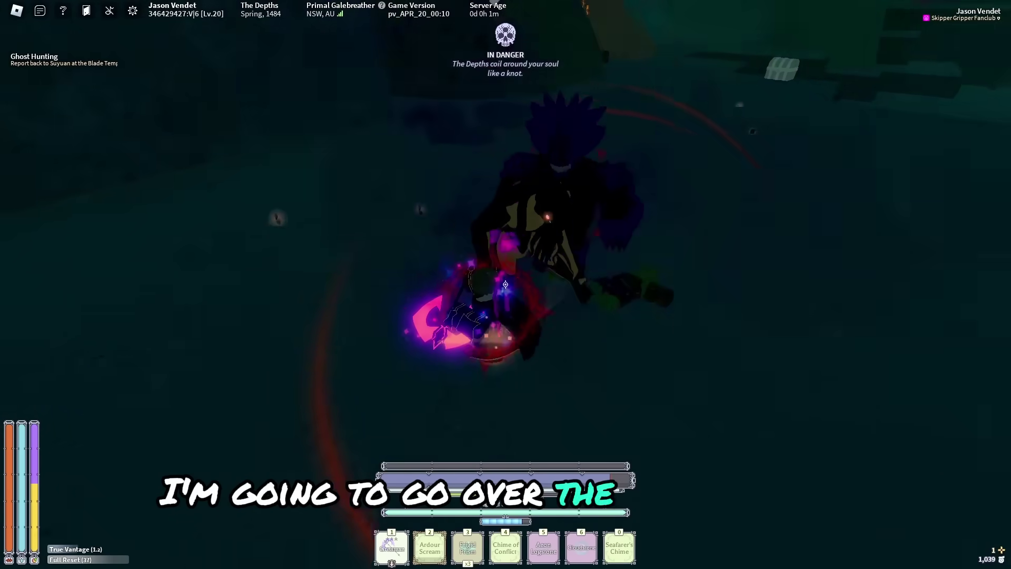
pyautogui.press('f')
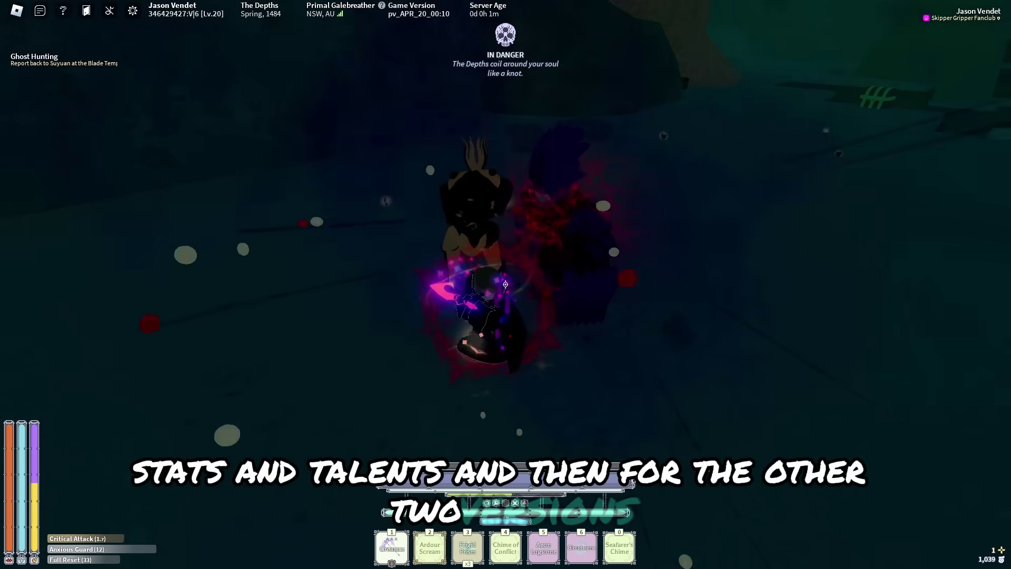
# Step: Dodge the monsters' attacks and strike the large beasts with a long weapon combo
pyautogui.press('q')
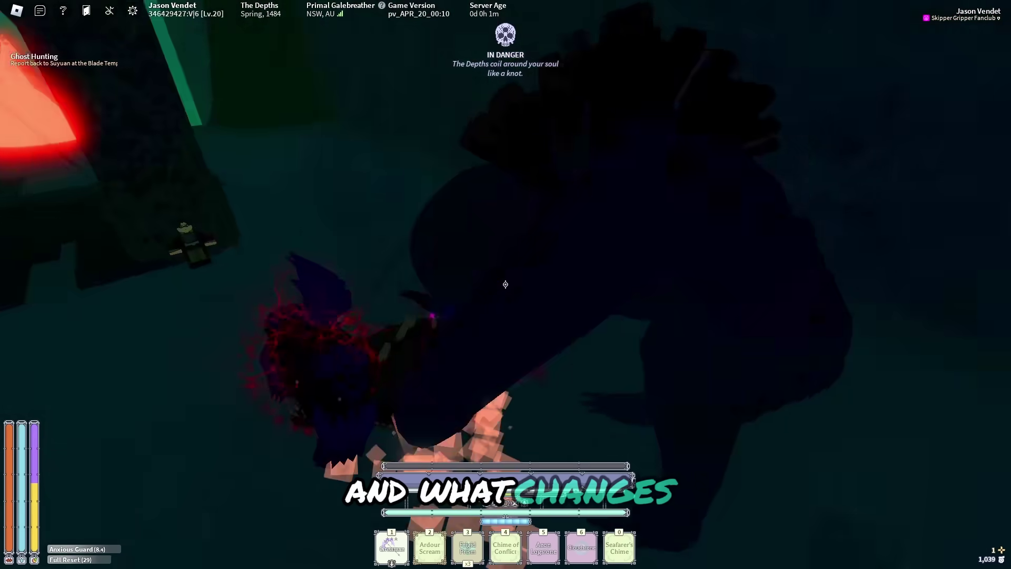
pyautogui.click(505, 284)
pyautogui.click(505, 284)
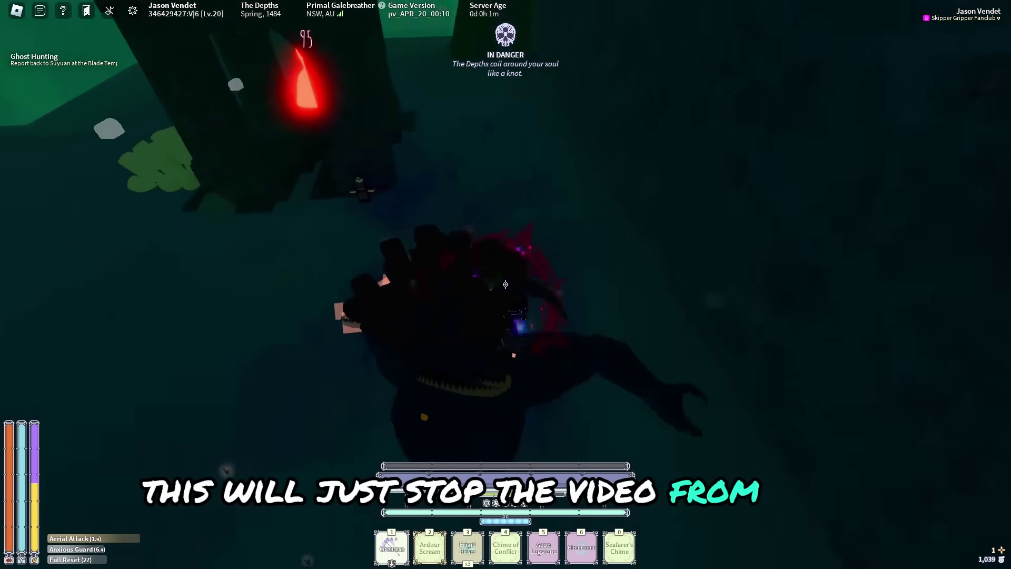
pyautogui.click(505, 284)
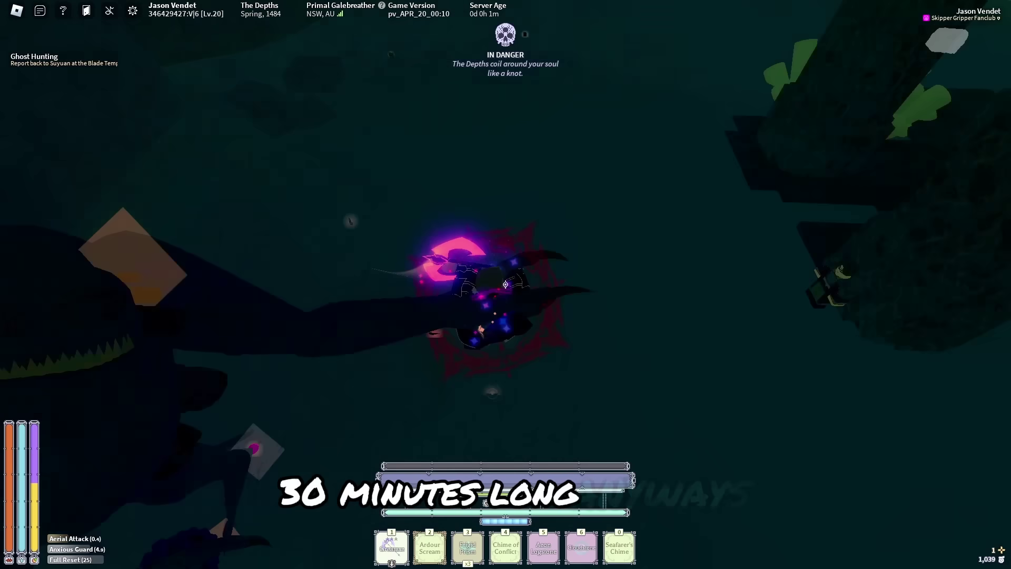
pyautogui.click(506, 285)
pyautogui.click(505, 284)
pyautogui.click(505, 284)
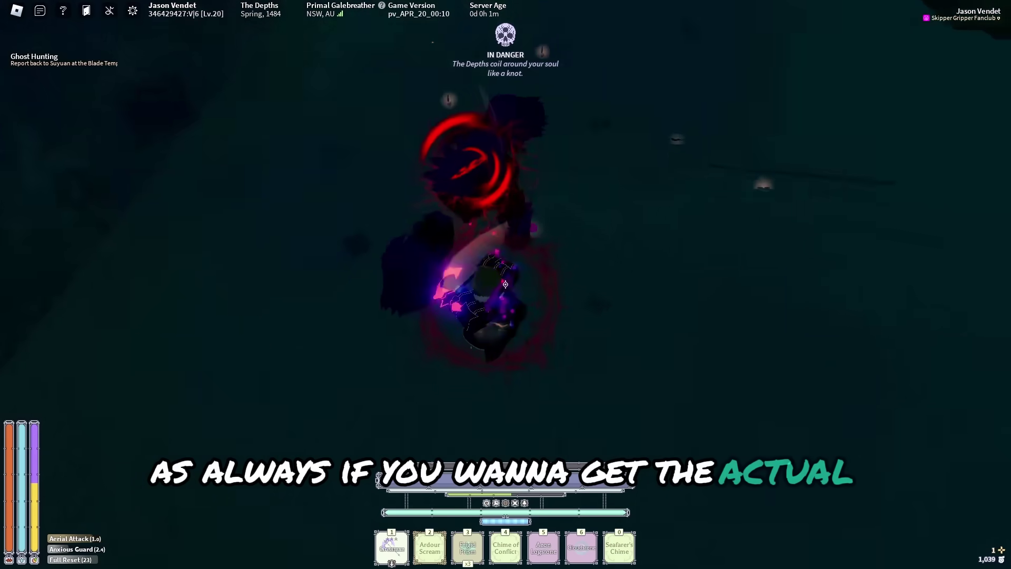
pyautogui.click(506, 284)
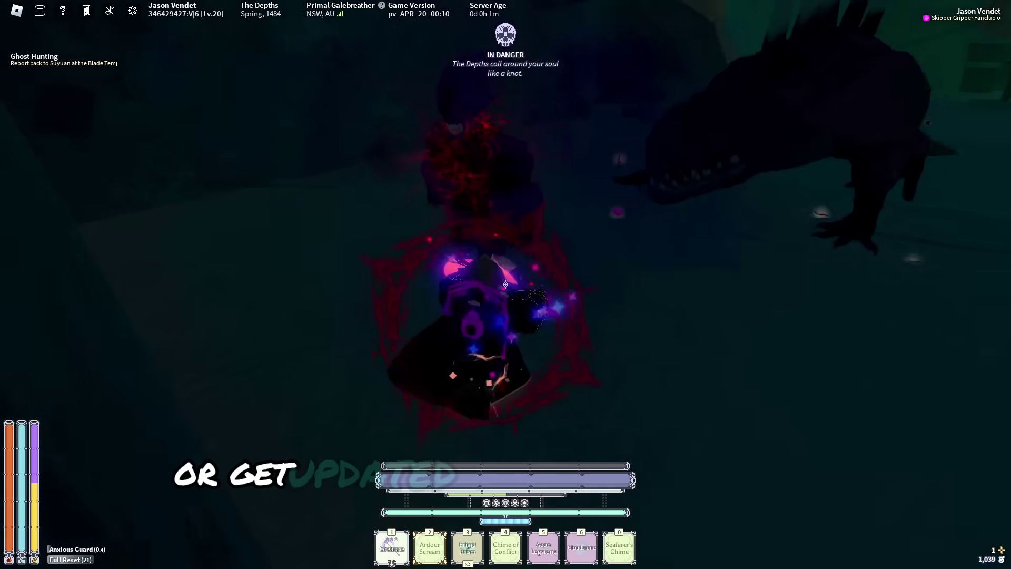
pyautogui.click(506, 284)
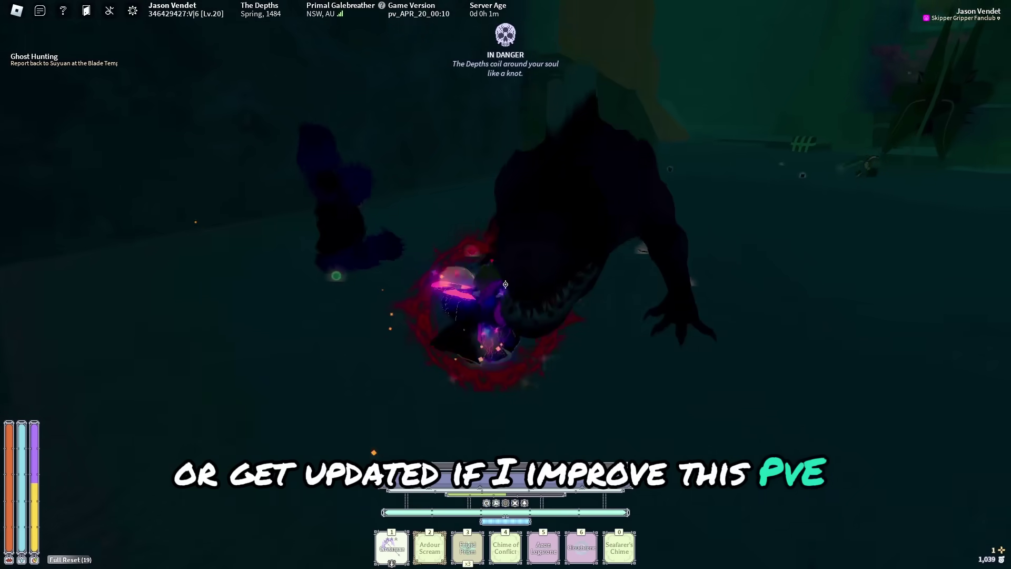
pyautogui.click(505, 285)
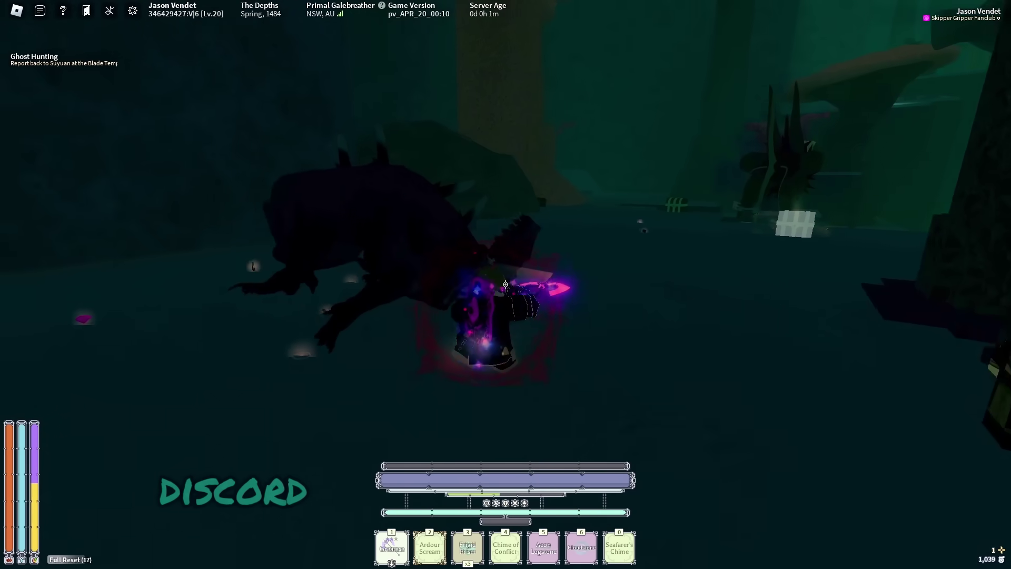
# Step: Move to the dropped loot in the clearing and loot it
pyautogui.press('w')
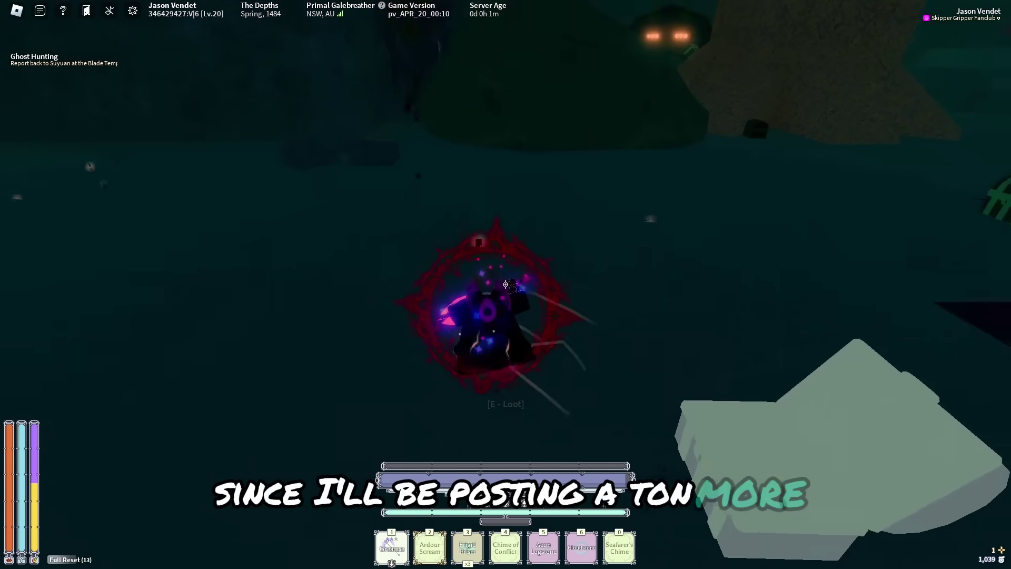
pyautogui.press('e')
pyautogui.click(495, 408)
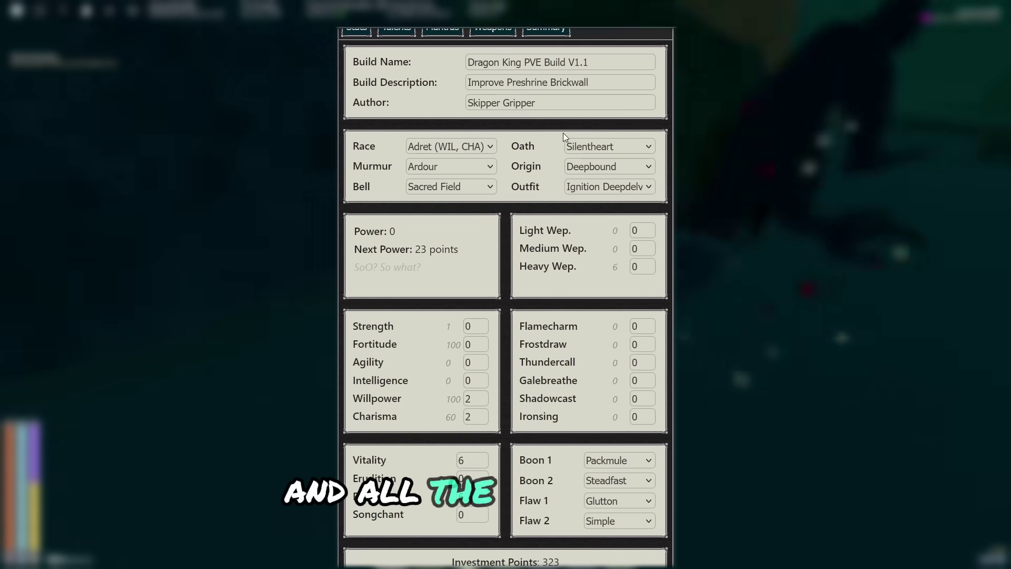
# Step: In the build planner, examine the available races and keep Adret (WIL, CHA) for the Dragon King PVE build
pyautogui.click(456, 146)
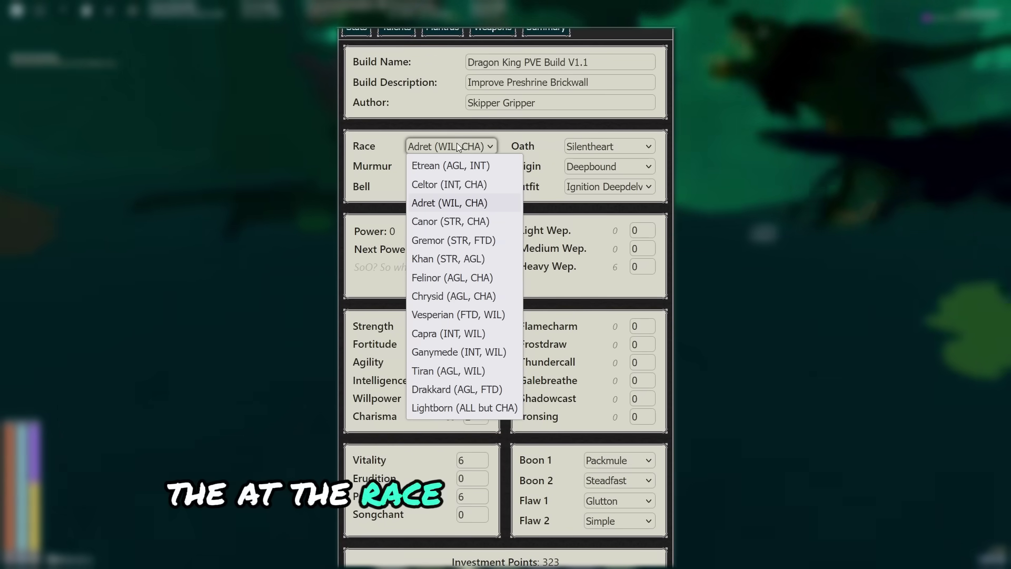
pyautogui.click(457, 144)
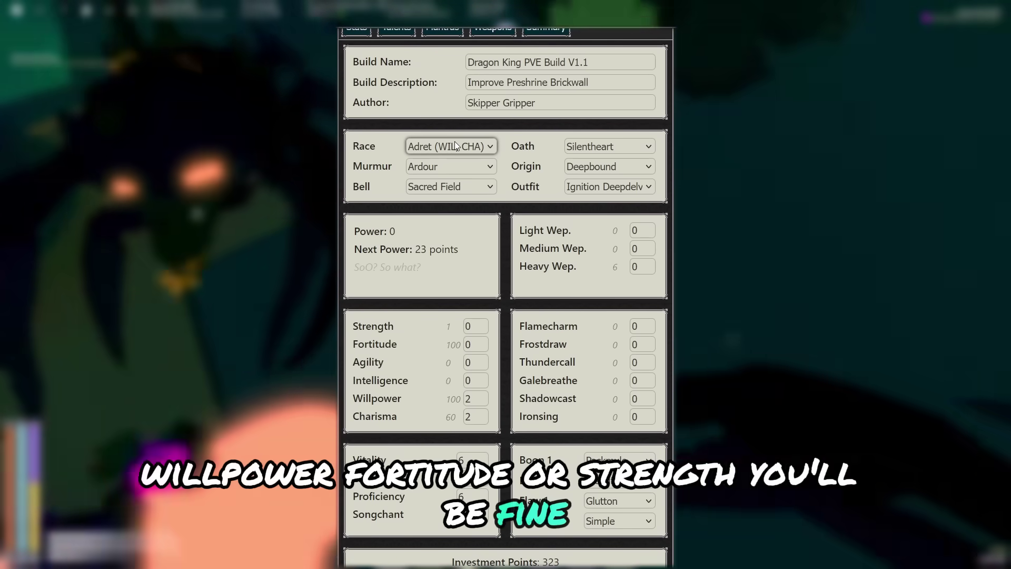
pyautogui.click(454, 142)
pyautogui.click(460, 144)
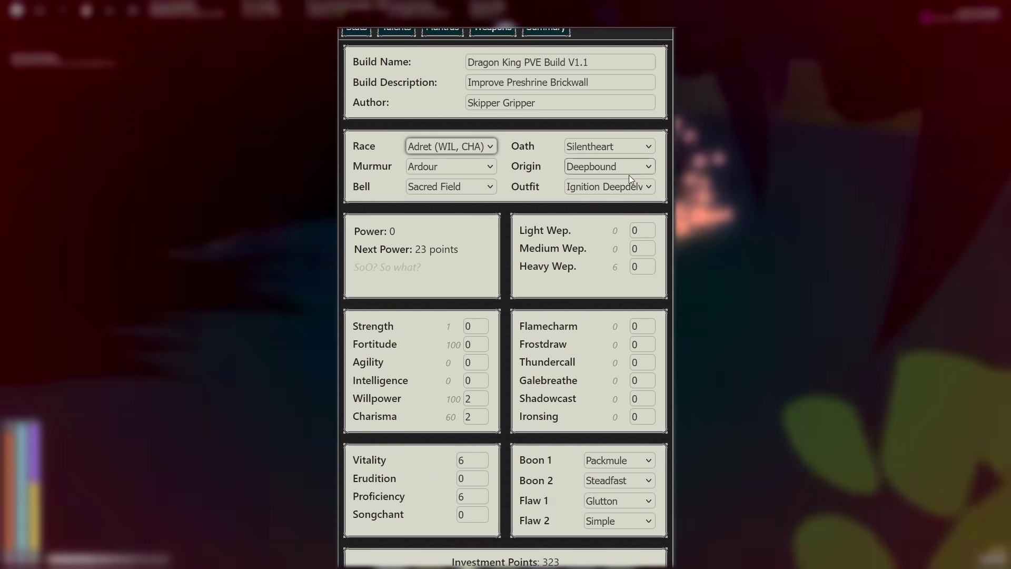
# Step: Choose the Ignition Deepdelver outfit and the Sacred Field bell for the build
pyautogui.click(618, 187)
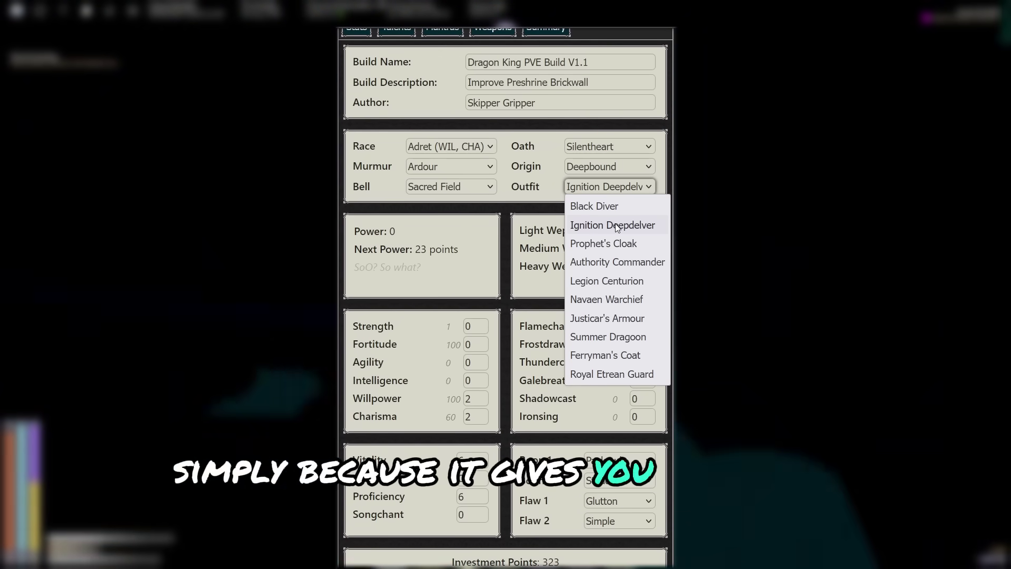
pyautogui.click(615, 225)
pyautogui.click(478, 186)
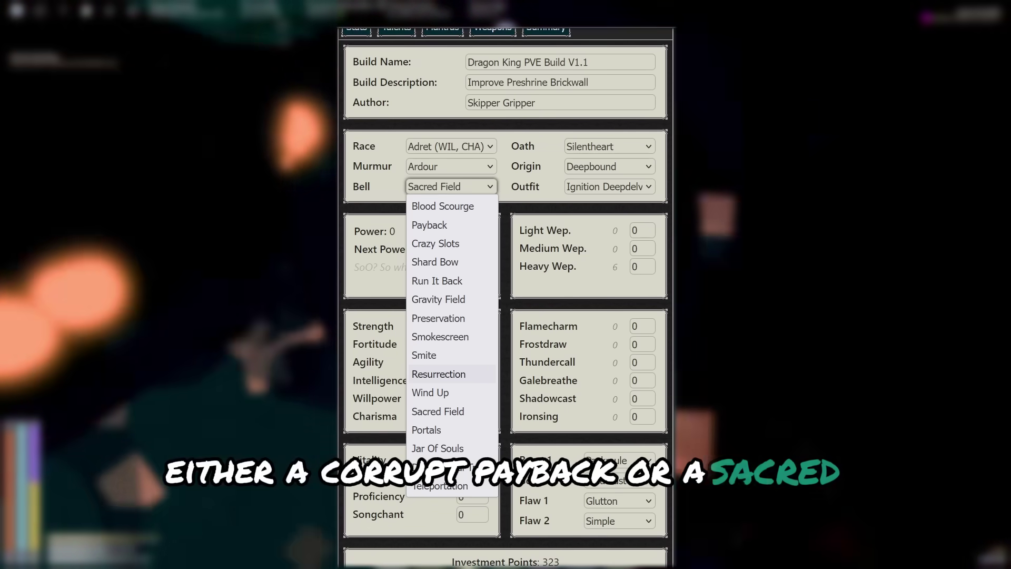
pyautogui.click(466, 411)
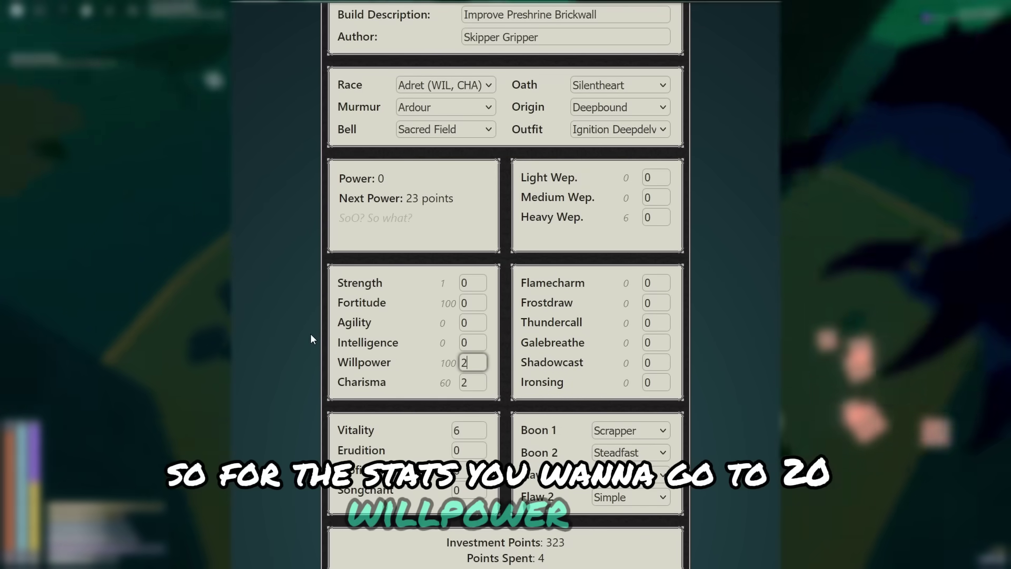
# Step: Set the build's Willpower to 20
pyautogui.write('0')
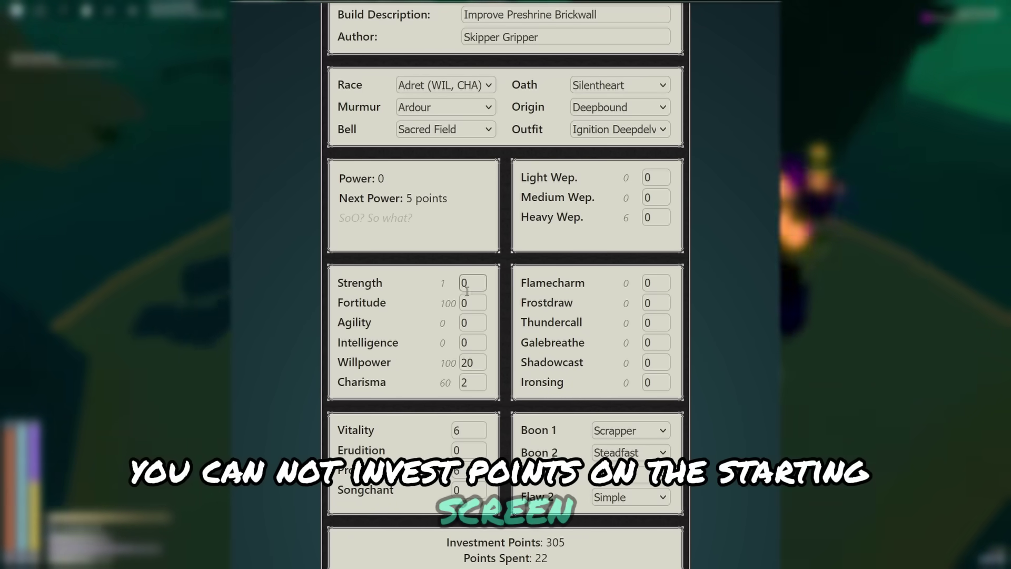
# Step: Set the build's Fortitude to 50, Willpower to 50 and Charisma to 60
pyautogui.click(462, 302)
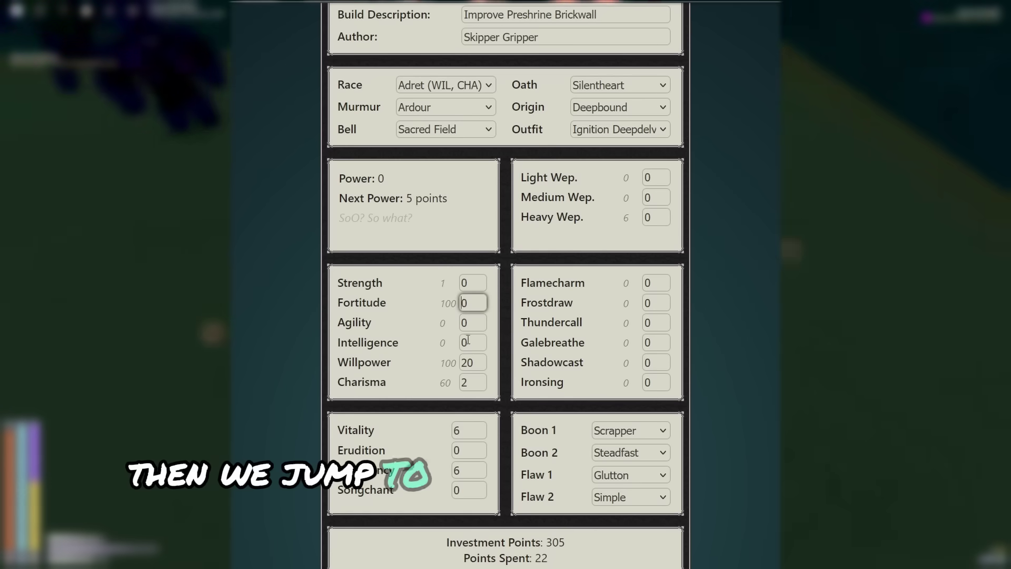
pyautogui.write('5')
pyautogui.doubleClick(475, 363)
pyautogui.write('50')
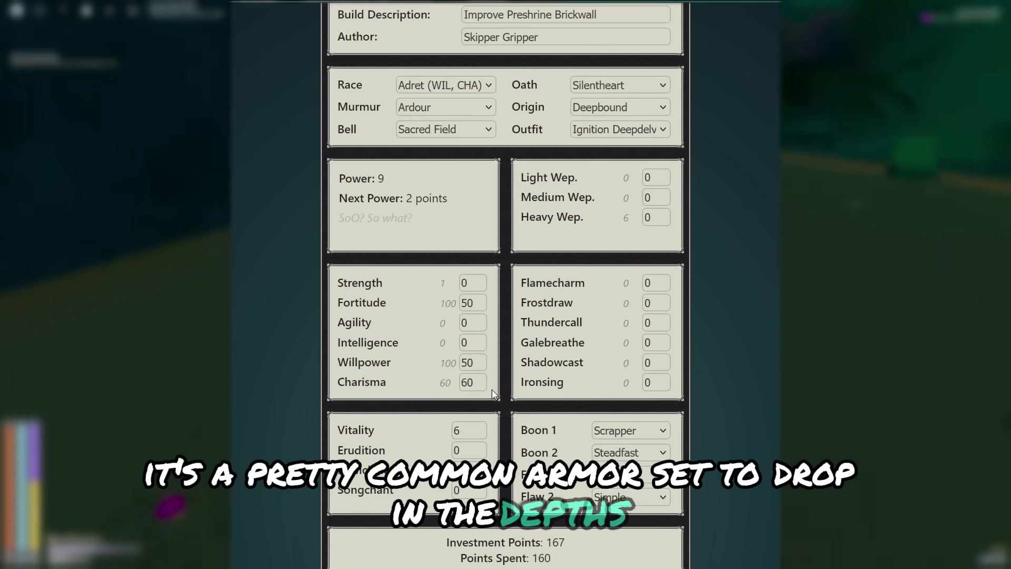
# Step: Raise the build's Fortitude and Willpower to 100, and set Strength and Heavy Weapon to 1 each
pyautogui.moveTo(466, 363); pyautogui.dragTo(430, 363)
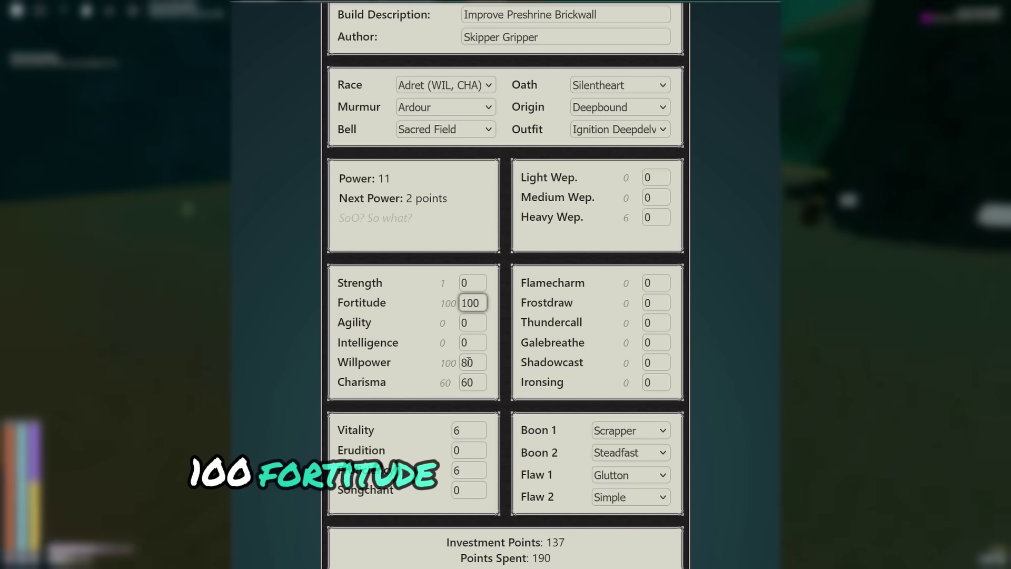
pyautogui.write('100')
pyautogui.click(468, 283)
pyautogui.write('1')
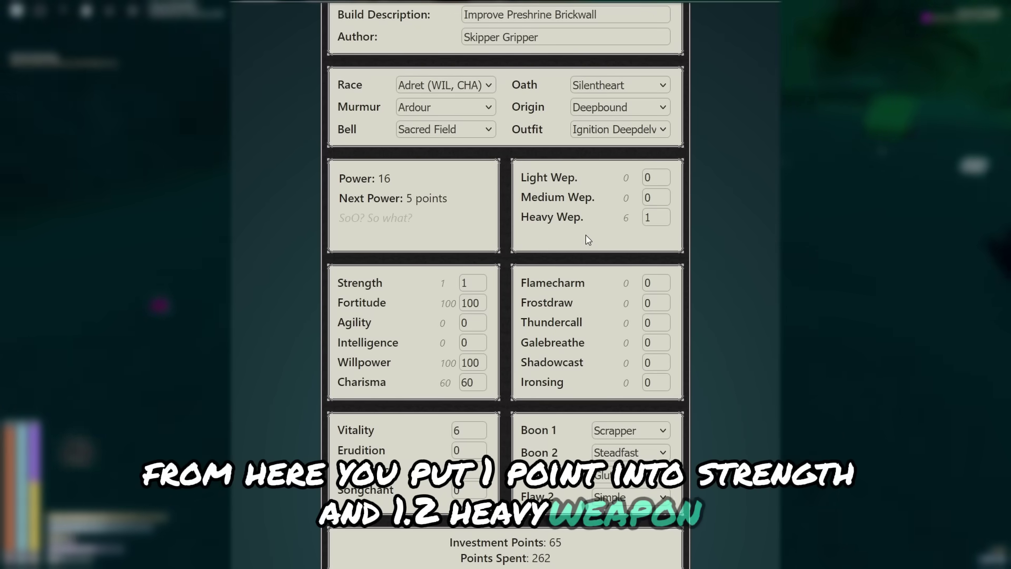
pyautogui.scroll(-1, 492, 202)
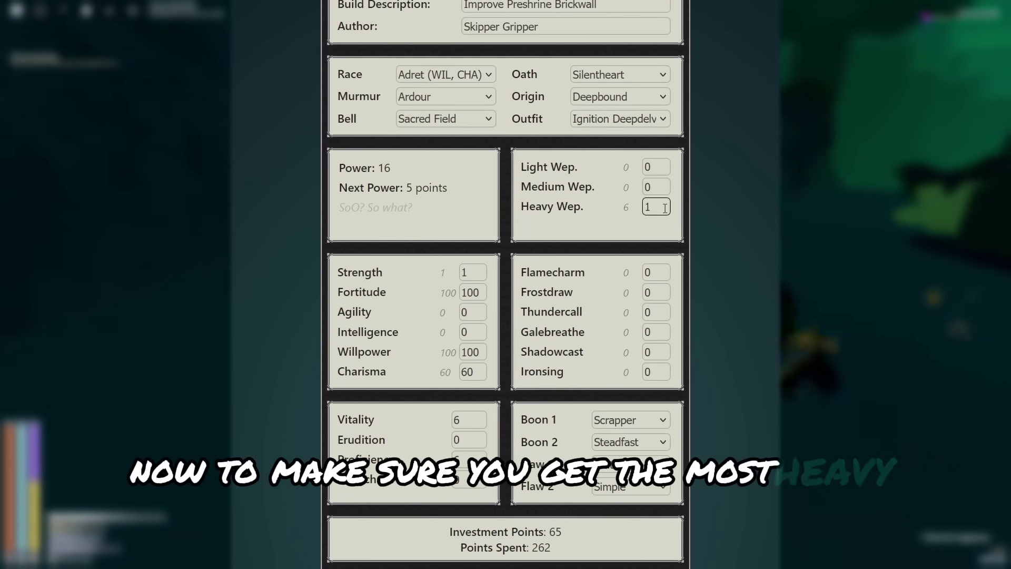
pyautogui.click(594, 239)
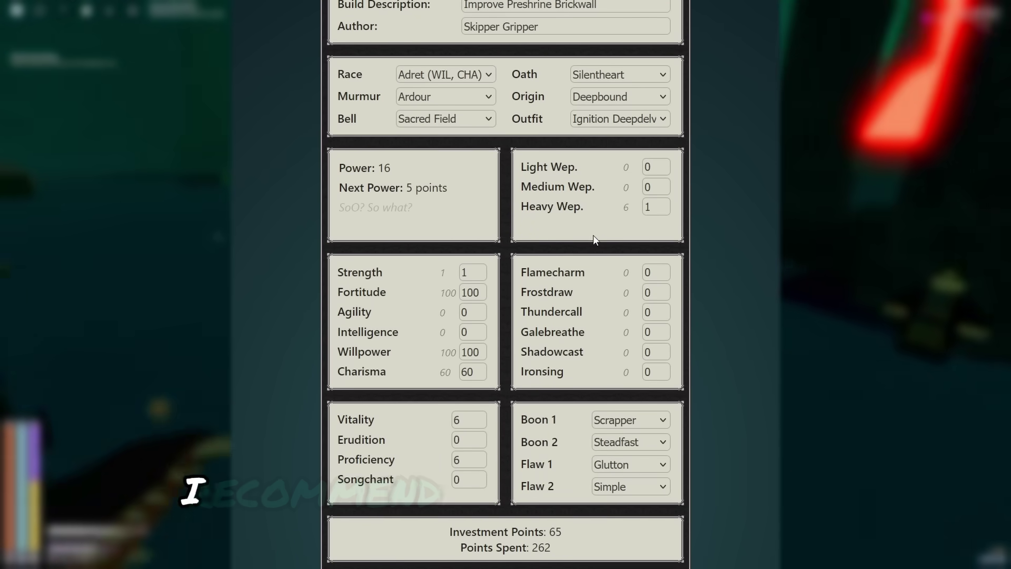
# Step: Apply the Shrine of Order to the build's invested stats
pyautogui.click(477, 298)
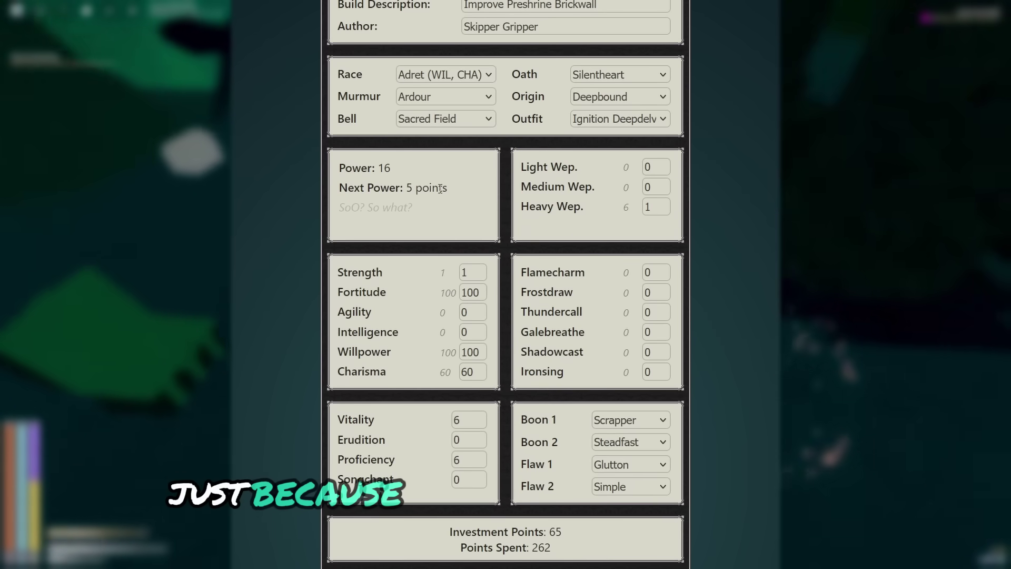
pyautogui.moveTo(447, 188); pyautogui.dragTo(339, 167)
pyautogui.scroll(-2, 460, 566)
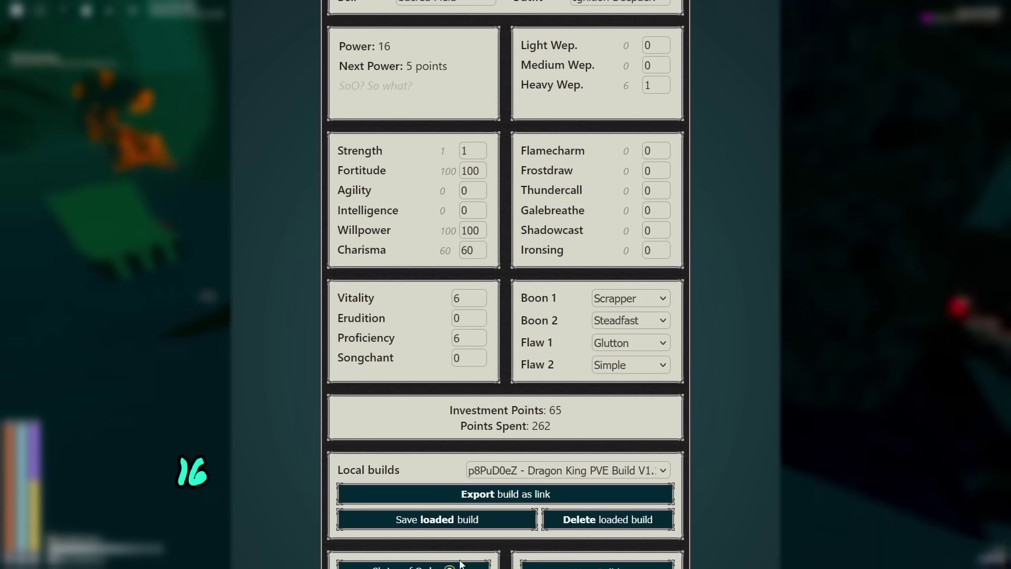
pyautogui.click(459, 566)
# Step: Set the build's Strength to 40 and Agility to 5
pyautogui.scroll(3, 520, 192)
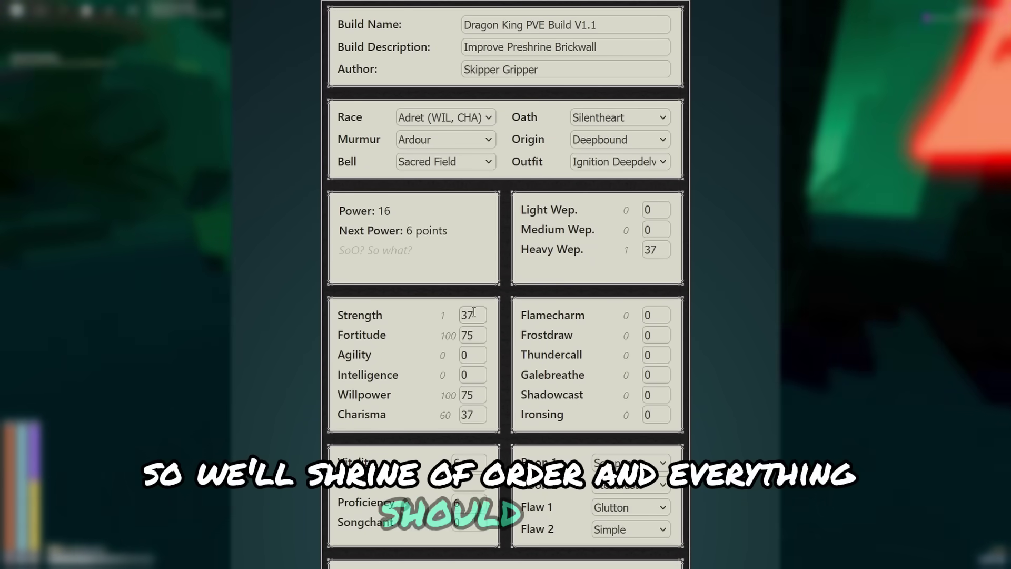
pyautogui.moveTo(472, 314); pyautogui.dragTo(436, 316)
pyautogui.write('4')
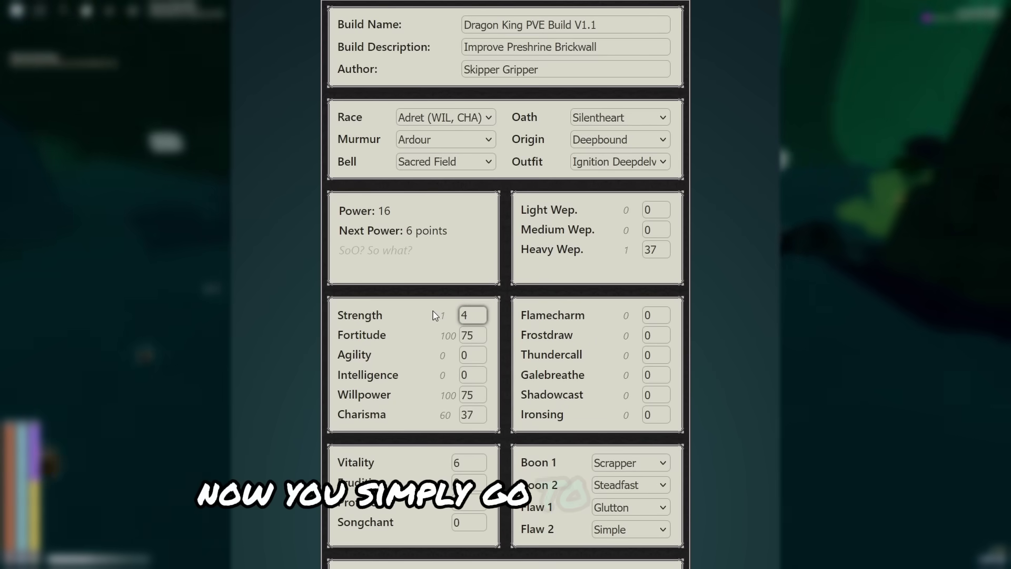
pyautogui.write('0')
pyautogui.press('Tab')
pyautogui.press('Tab')
pyautogui.write('5')
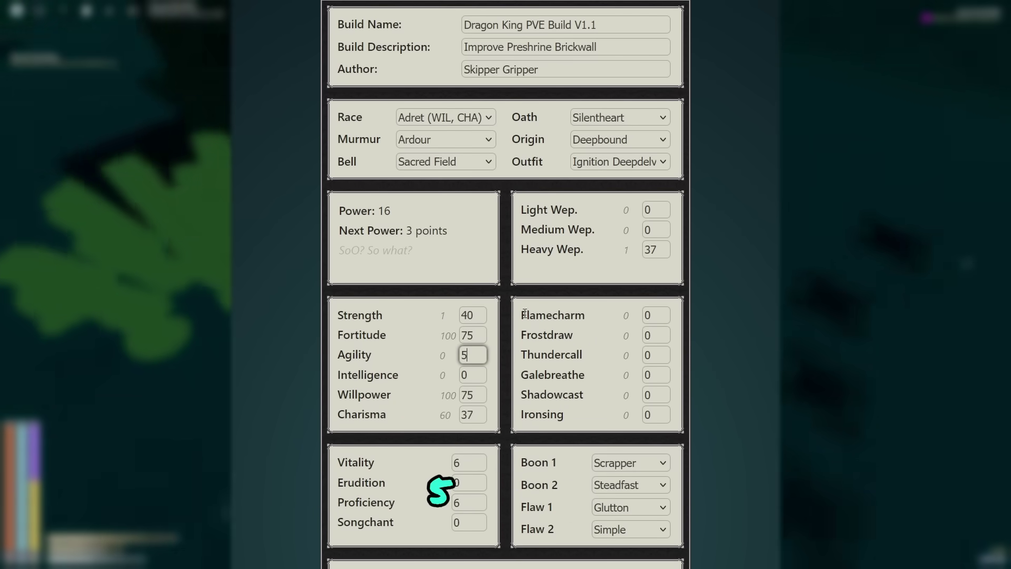
# Step: Set the build's Heavy Weapon stat to 95
pyautogui.moveTo(659, 250); pyautogui.dragTo(584, 255)
pyautogui.write('9')
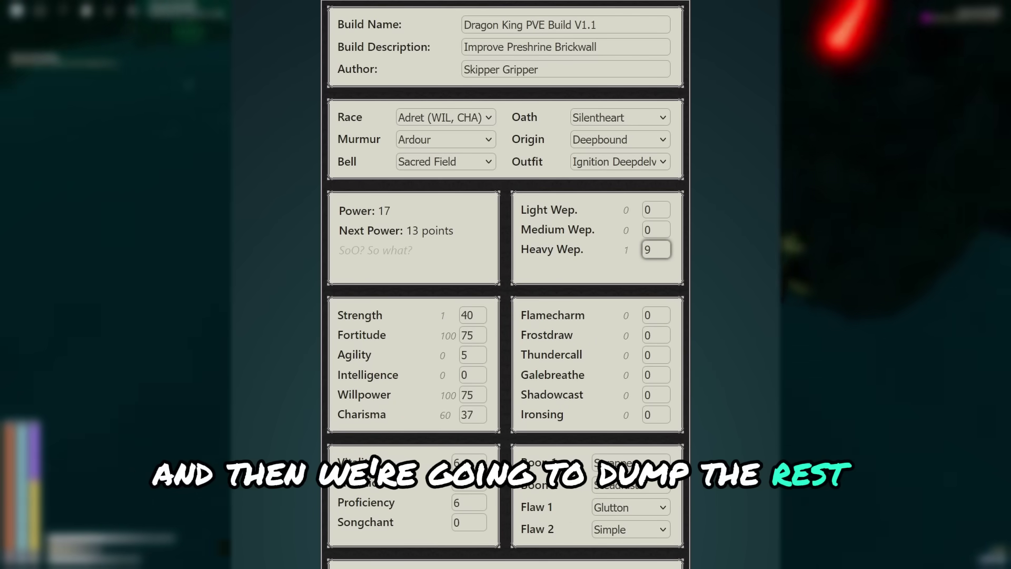
pyautogui.write('5')
pyautogui.scroll(-1, 548, 263)
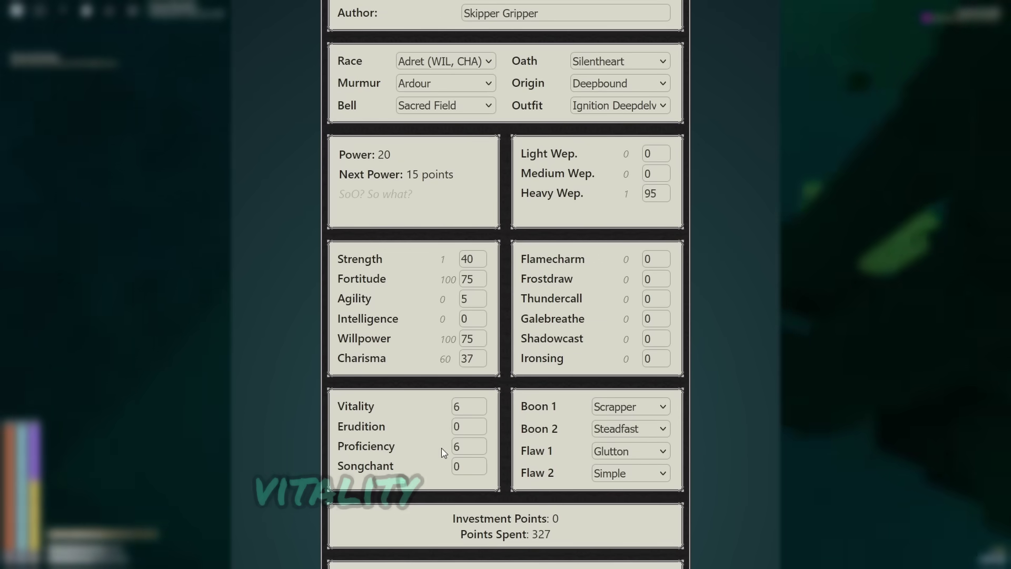
# Step: Open the build's talents and examine the obtained ones from Acrobat through Colossus, including Time To Go, Grand Feast and Chaotic Charm
pyautogui.middleClick(508, 443)
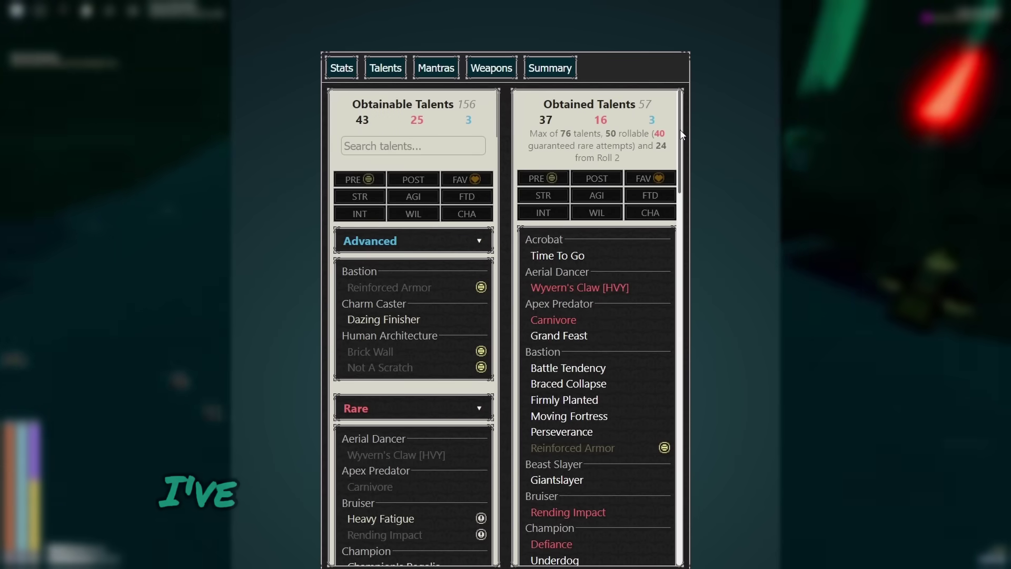
pyautogui.moveTo(680, 135); pyautogui.dragTo(678, 160)
pyautogui.moveTo(625, 153)
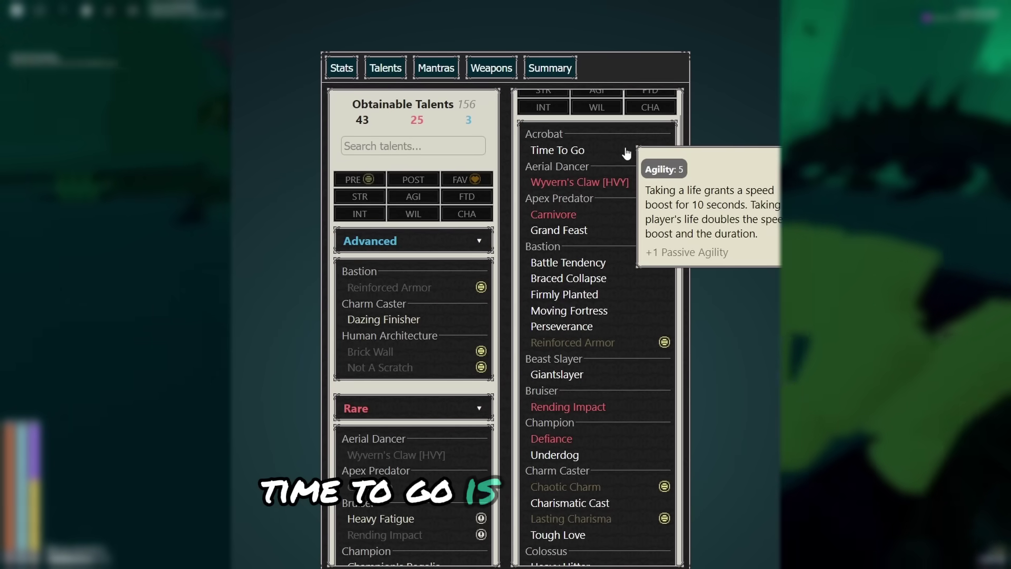
pyautogui.moveTo(646, 186)
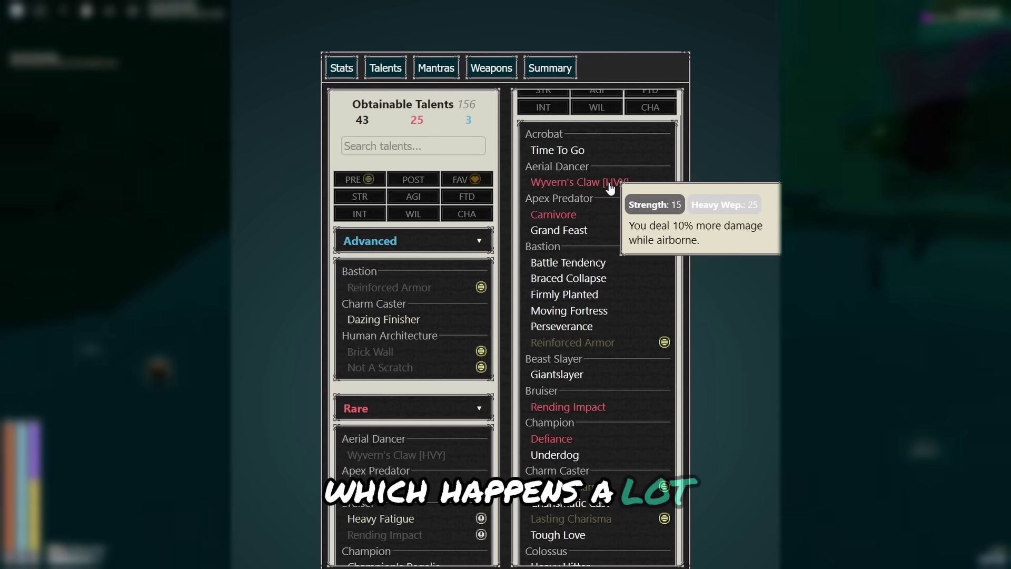
pyautogui.moveTo(592, 233)
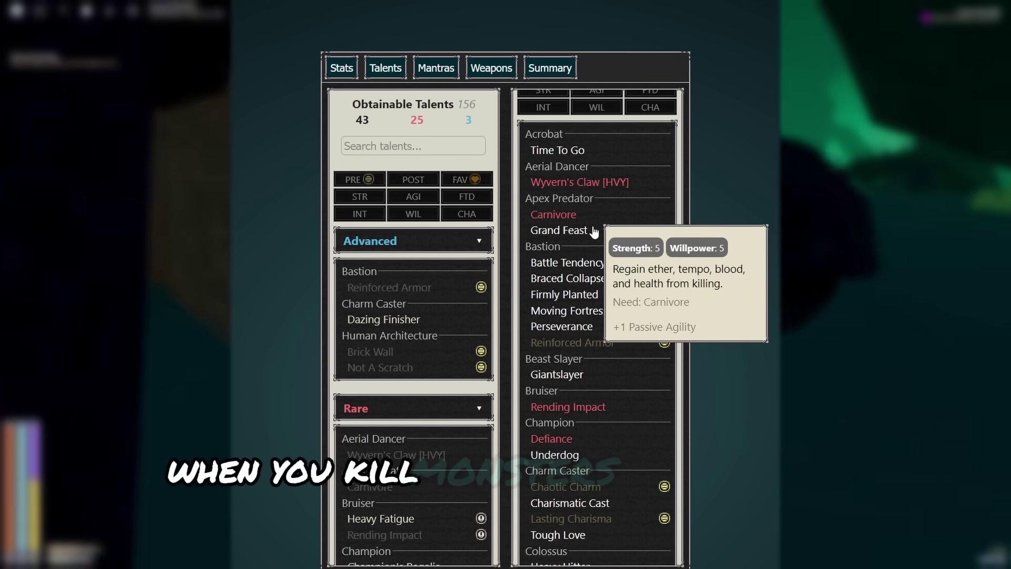
pyautogui.scroll(-3, 637, 234)
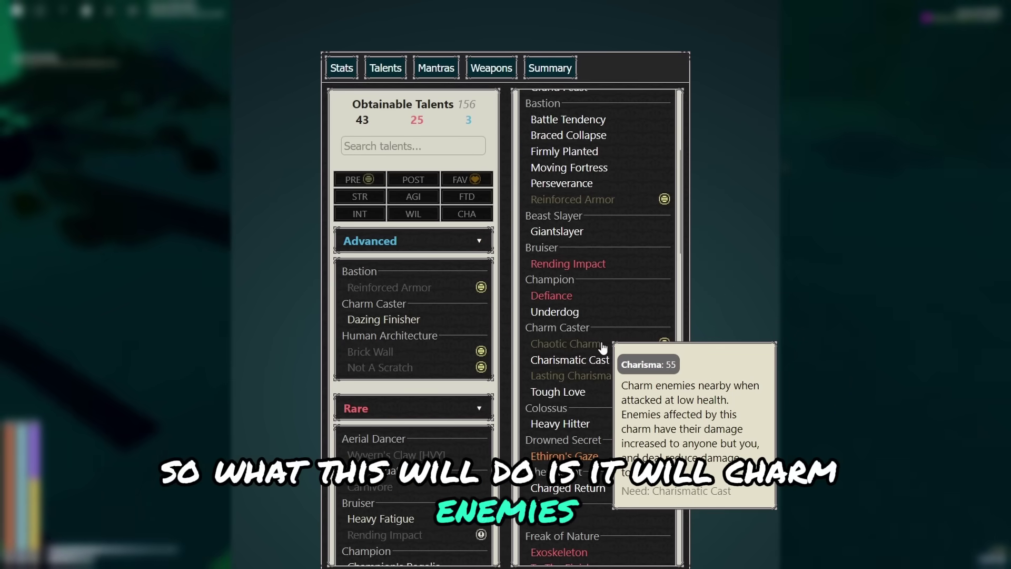
pyautogui.moveTo(556, 395)
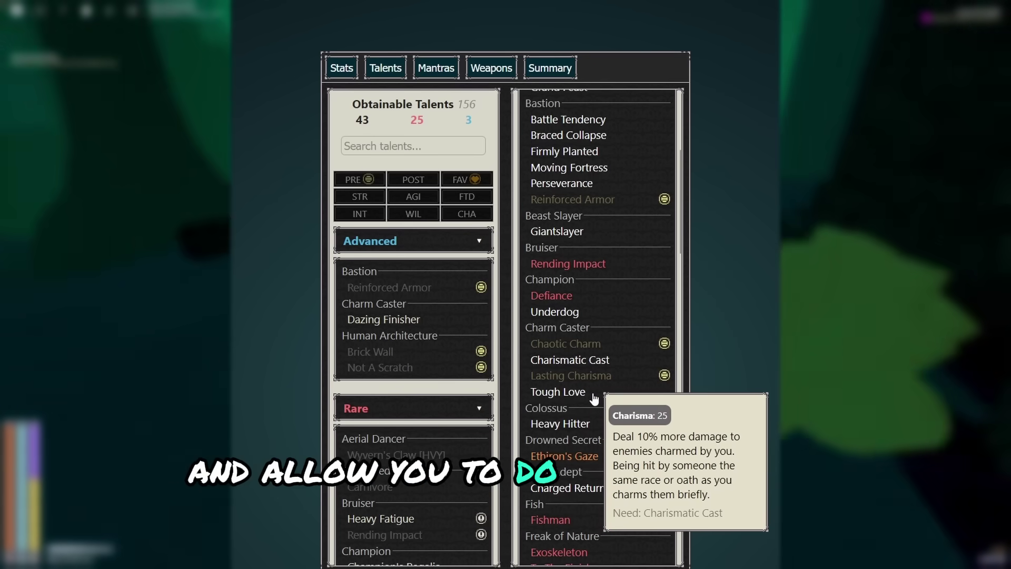
pyautogui.moveTo(605, 345)
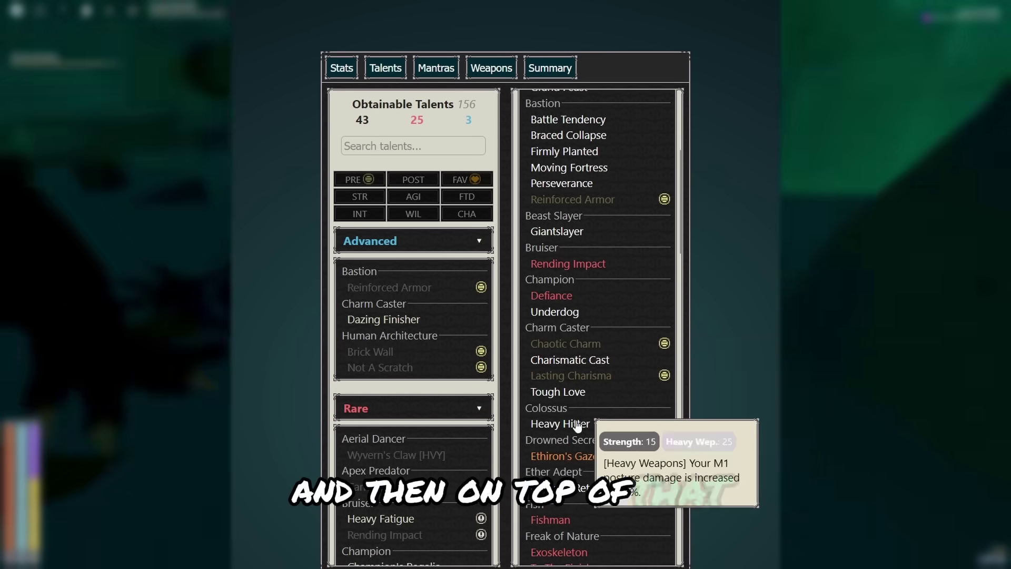
pyautogui.scroll(-5, 599, 319)
pyautogui.scroll(5, 651, 301)
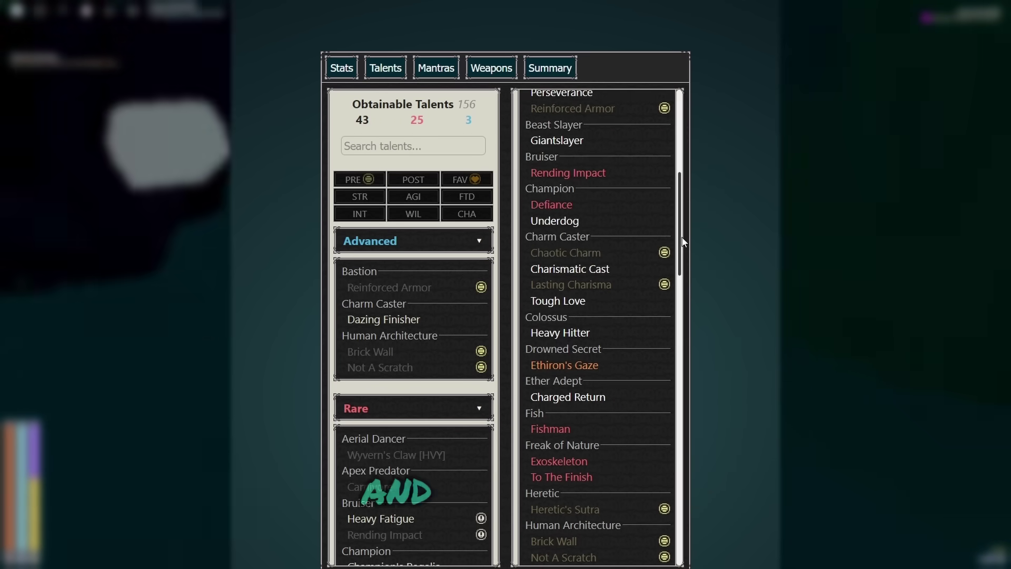
pyautogui.moveTo(537, 372)
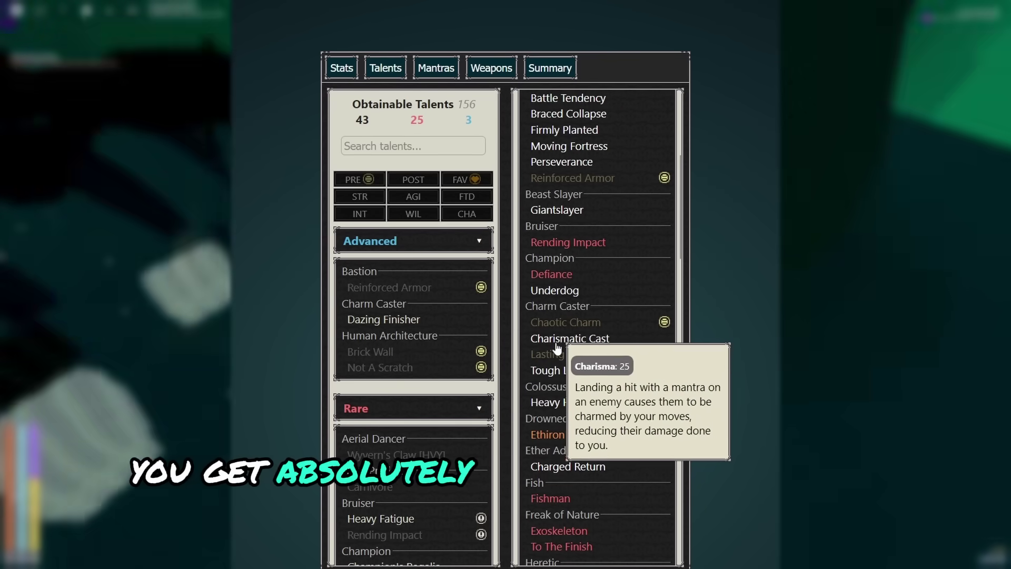
pyautogui.moveTo(553, 322)
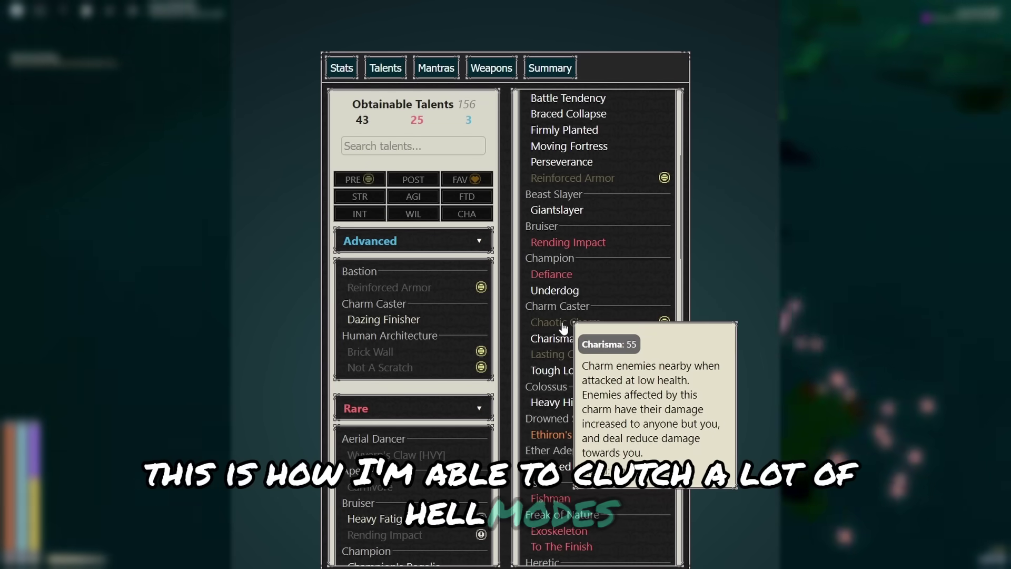
# Step: Examine the obtained talents from Ether Adept through Miscellaneous, including Exoskeleton and Return to the Dark Ages
pyautogui.scroll(-4, 563, 327)
pyautogui.moveTo(595, 219)
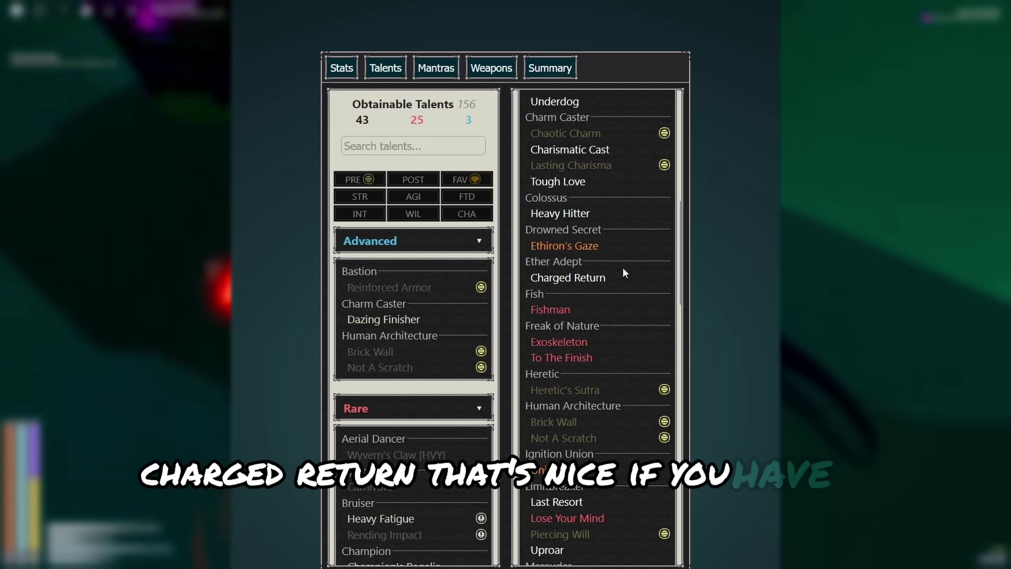
pyautogui.moveTo(616, 279)
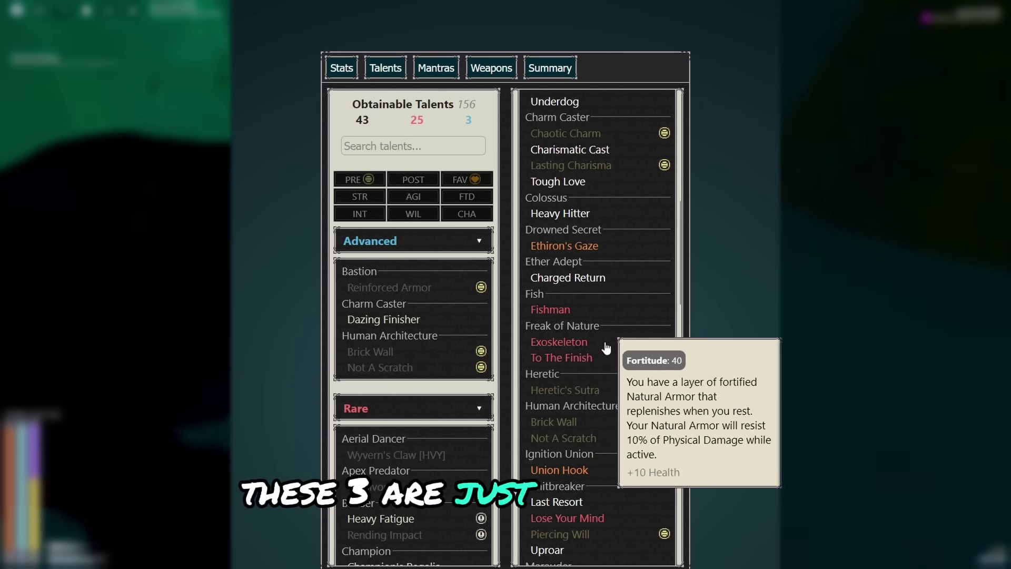
pyautogui.scroll(-3, 605, 350)
pyautogui.moveTo(585, 262)
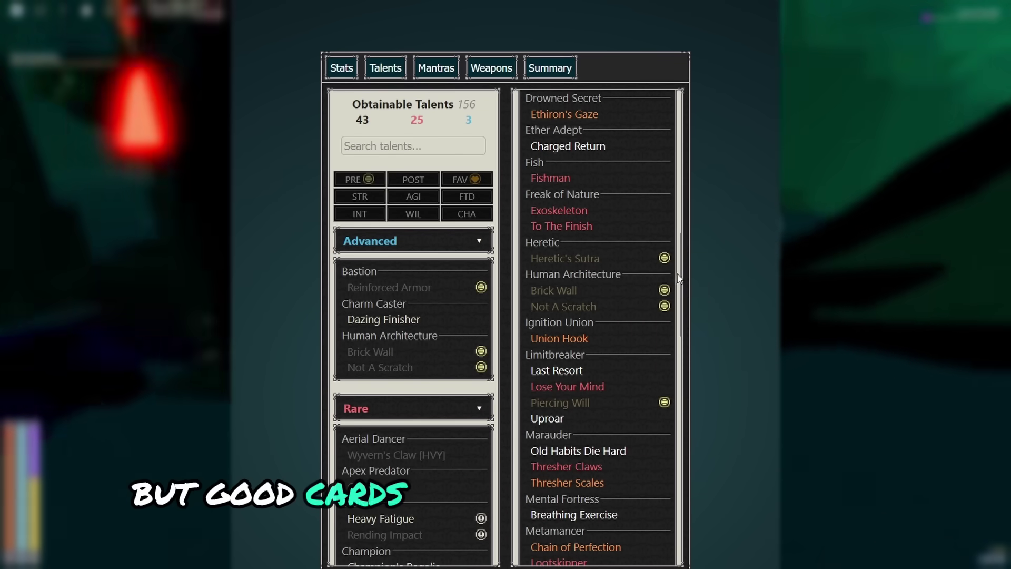
pyautogui.scroll(-3, 679, 277)
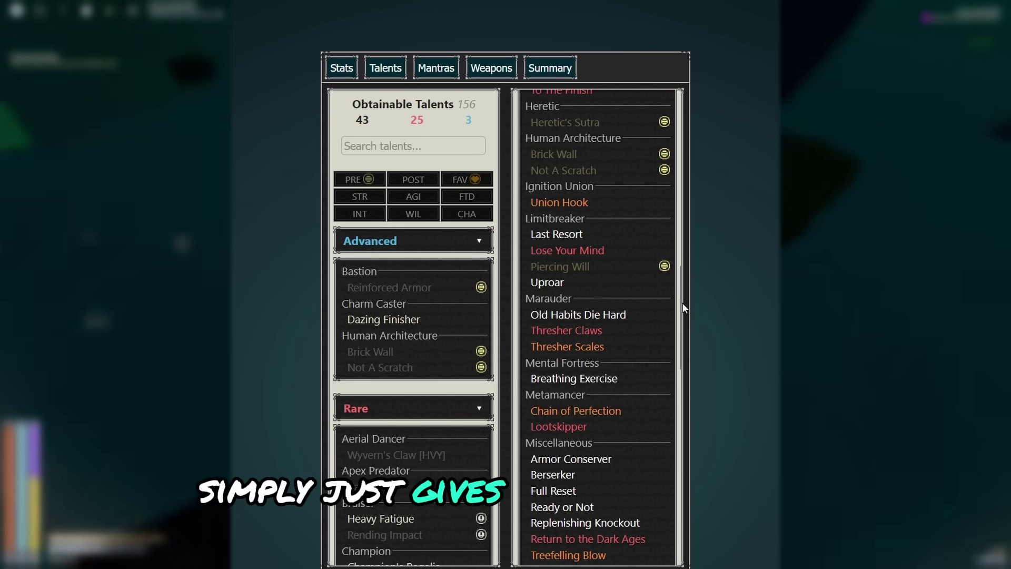
pyautogui.scroll(-3, 632, 368)
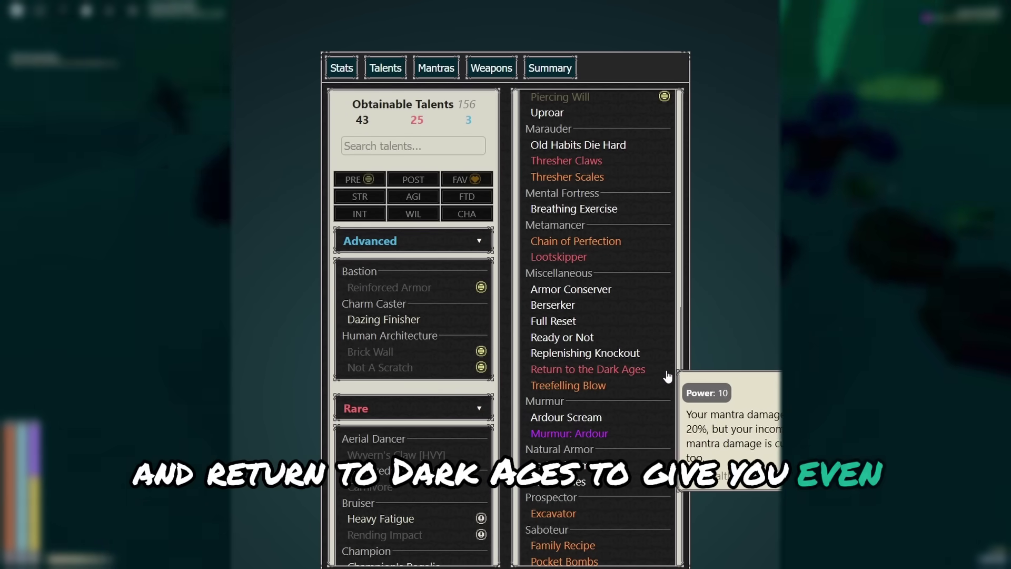
# Step: Examine the remaining obtained talents from Murmur through Waterborne, including Ardour Scream, Padded Armor, Unfazed and Vow of Mastery
pyautogui.scroll(-4, 678, 375)
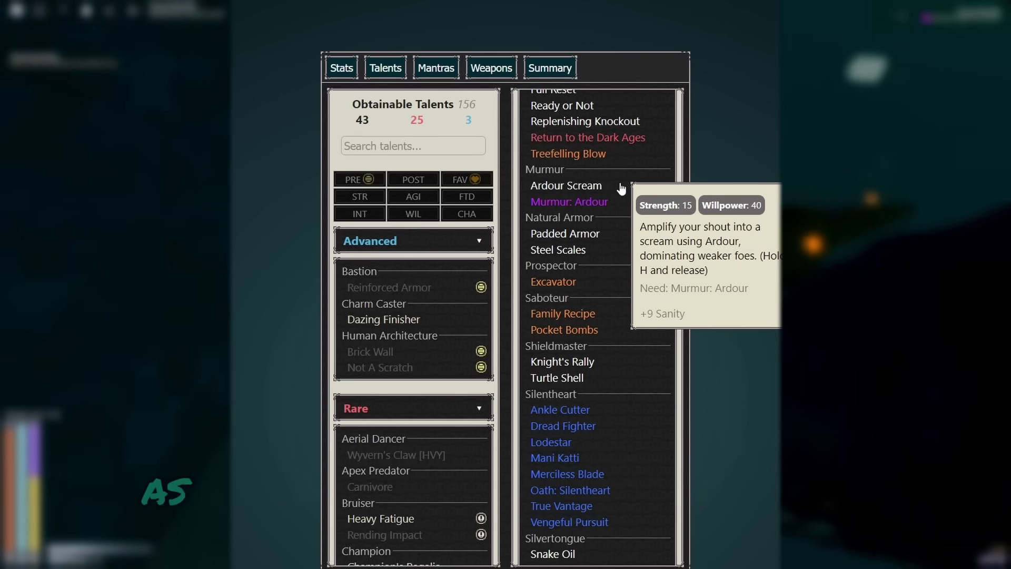
pyautogui.moveTo(580, 253)
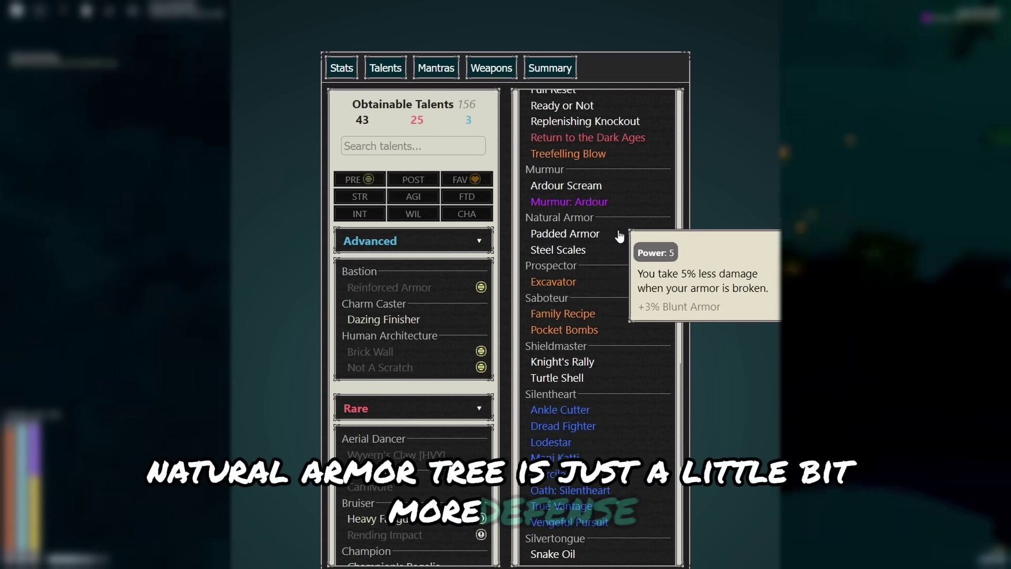
pyautogui.moveTo(586, 383)
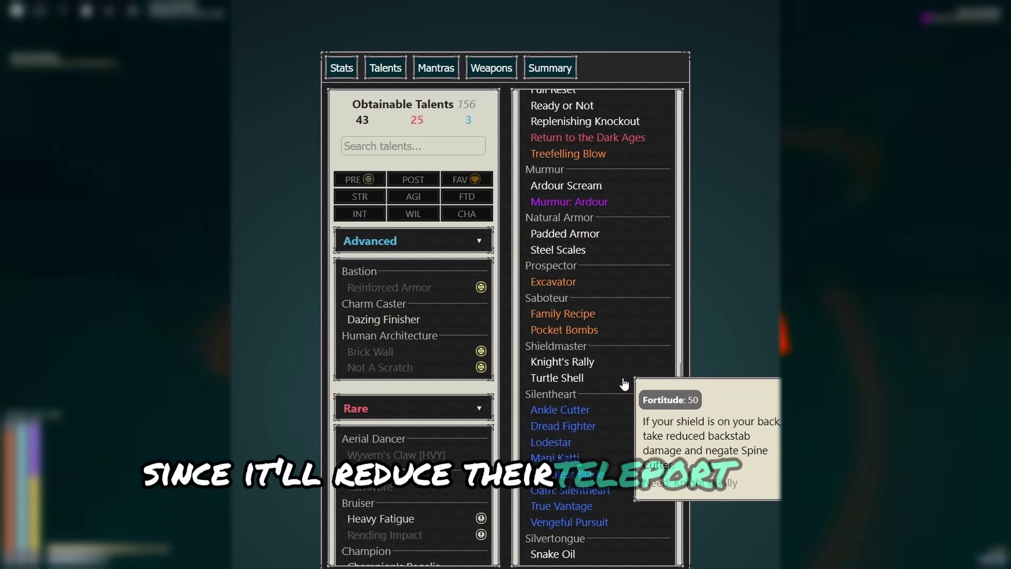
pyautogui.scroll(-5, 576, 263)
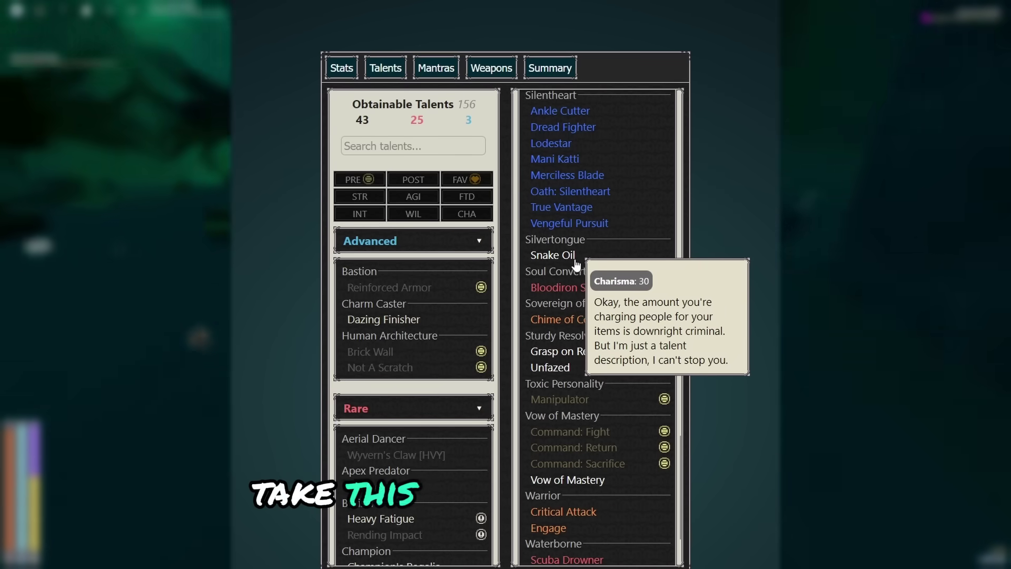
pyautogui.moveTo(615, 289)
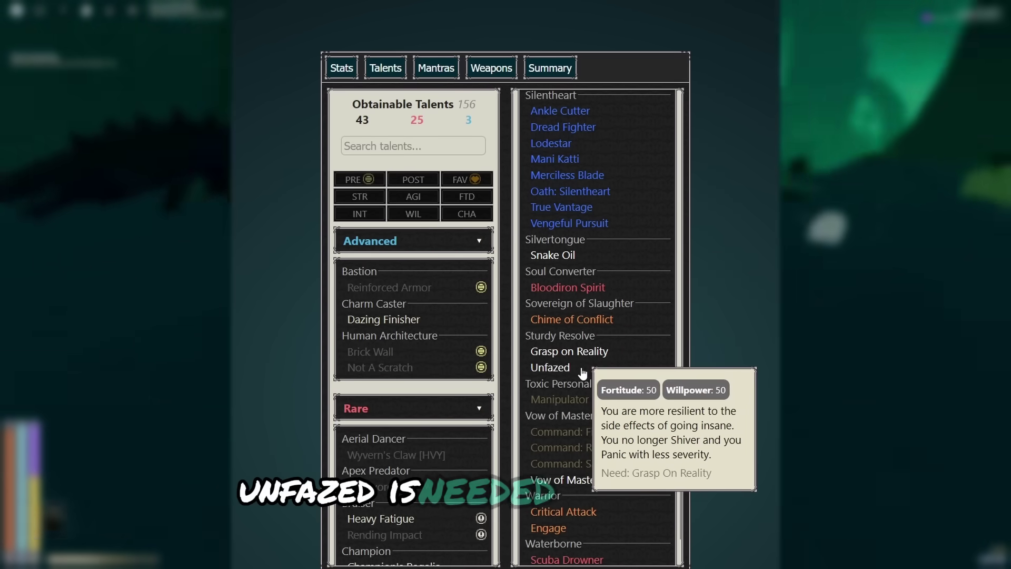
pyautogui.scroll(-2, 579, 342)
pyautogui.moveTo(564, 290)
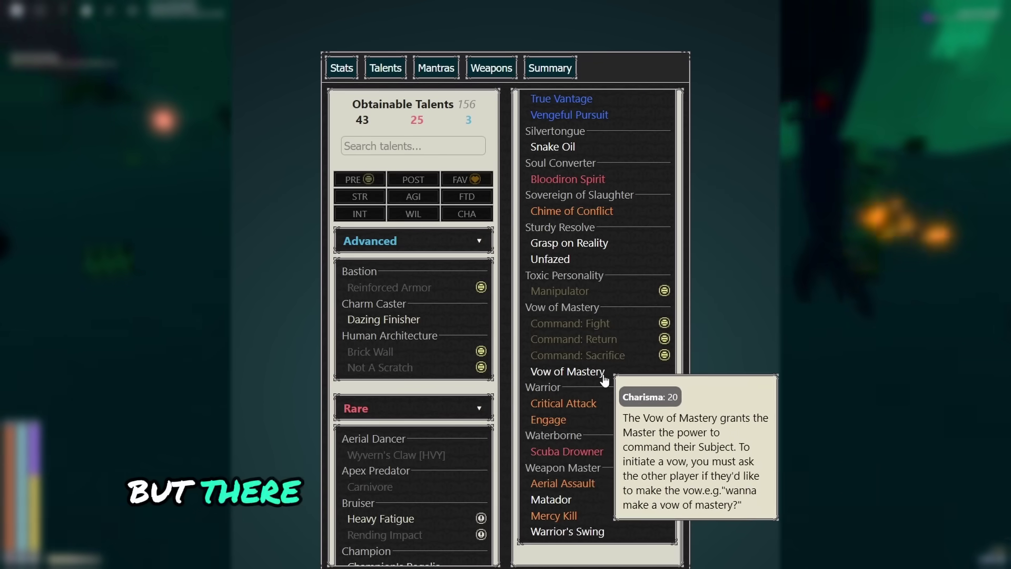
pyautogui.moveTo(631, 343)
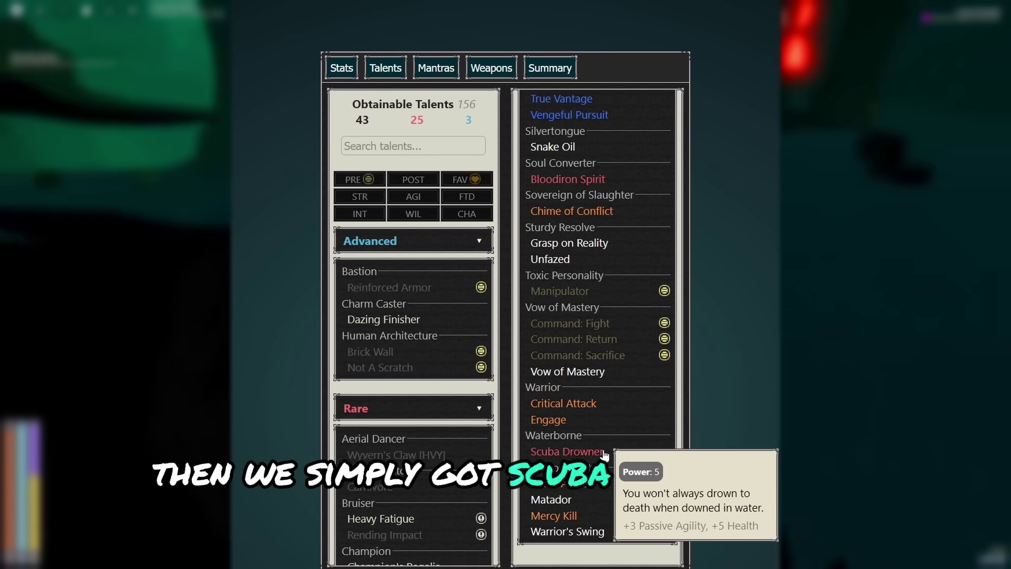
# Step: Examine the last obtained talents in Weapon Master, including Matador, and skim through the obtained list once more
pyautogui.scroll(-2, 602, 492)
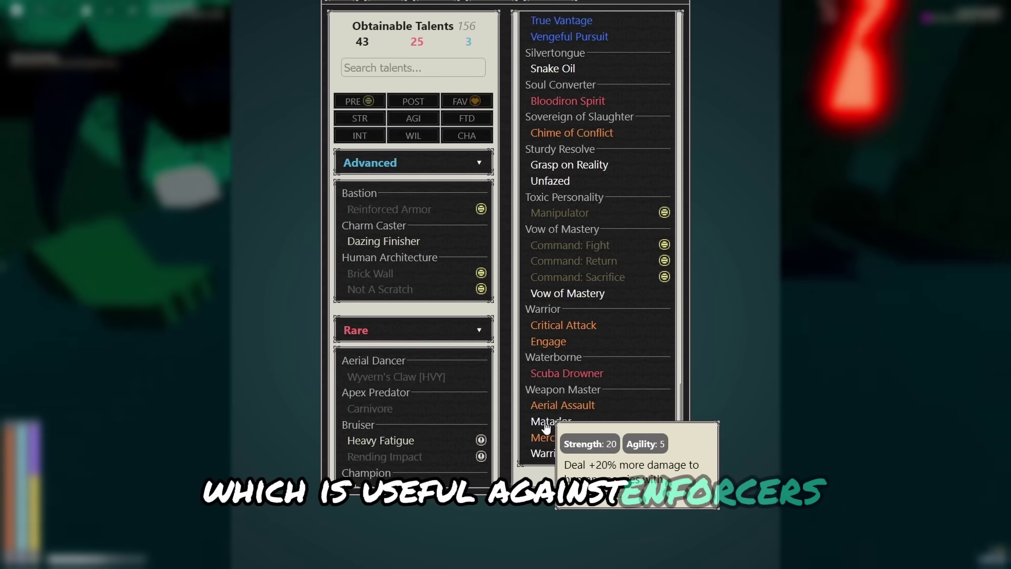
pyautogui.moveTo(679, 400); pyautogui.dragTo(731, 38)
pyautogui.middleClick(741, 216)
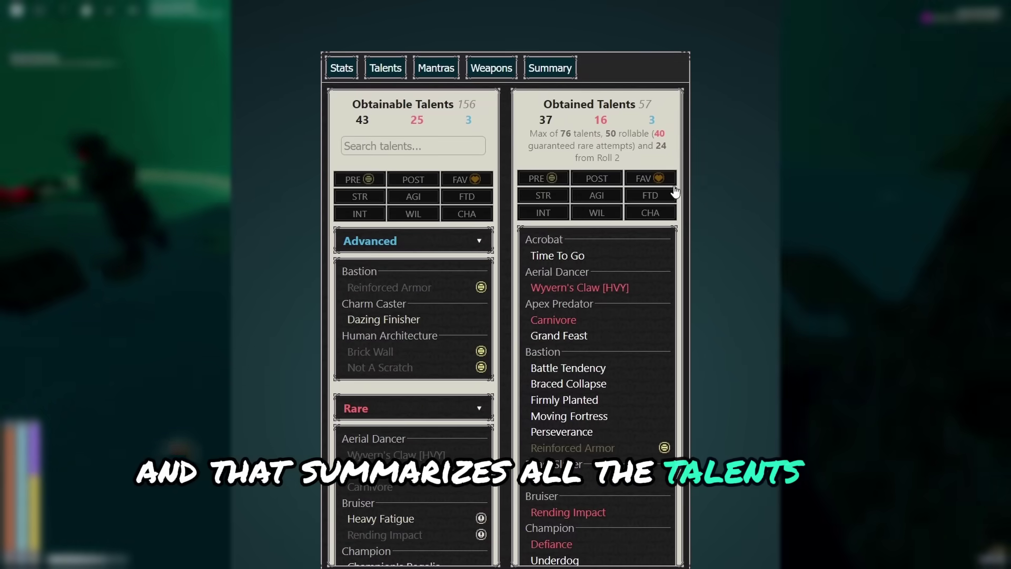
pyautogui.moveTo(679, 190); pyautogui.dragTo(631, 396)
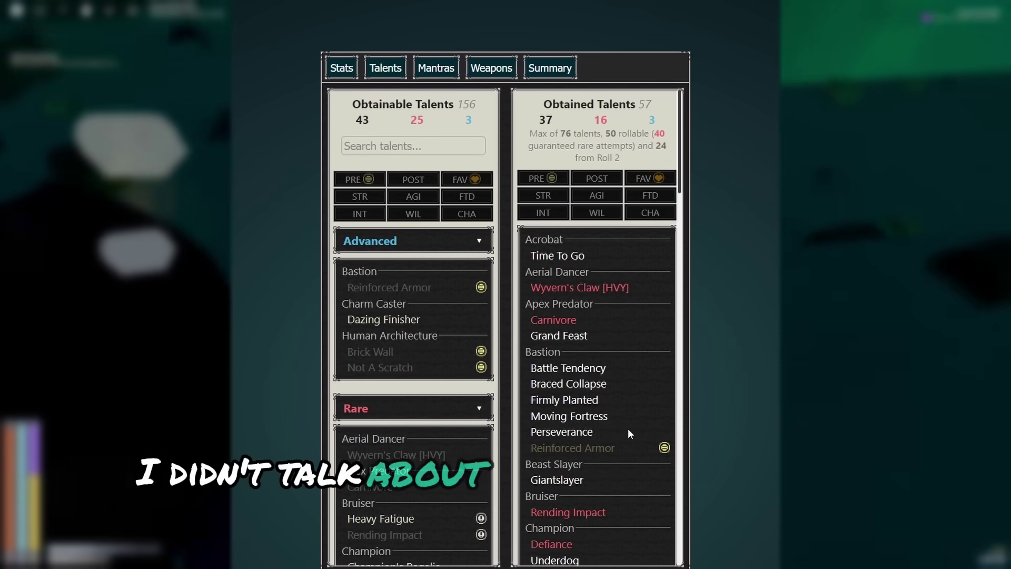
pyautogui.scroll(-20, 628, 439)
pyautogui.scroll(15, 624, 229)
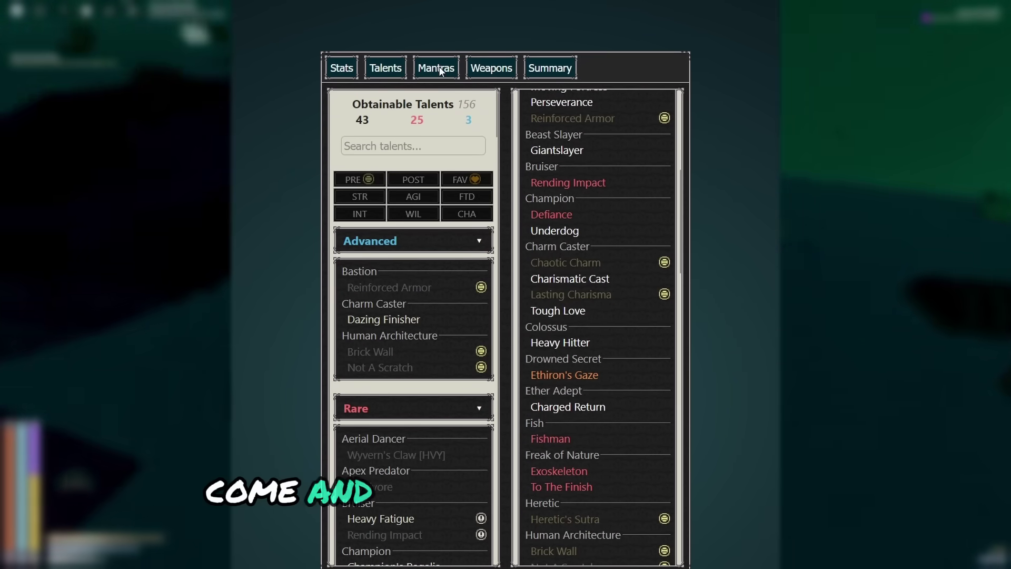
# Step: Check the build's mantras, open the weapon setup and set the weapon's stars to 3
pyautogui.click(439, 70)
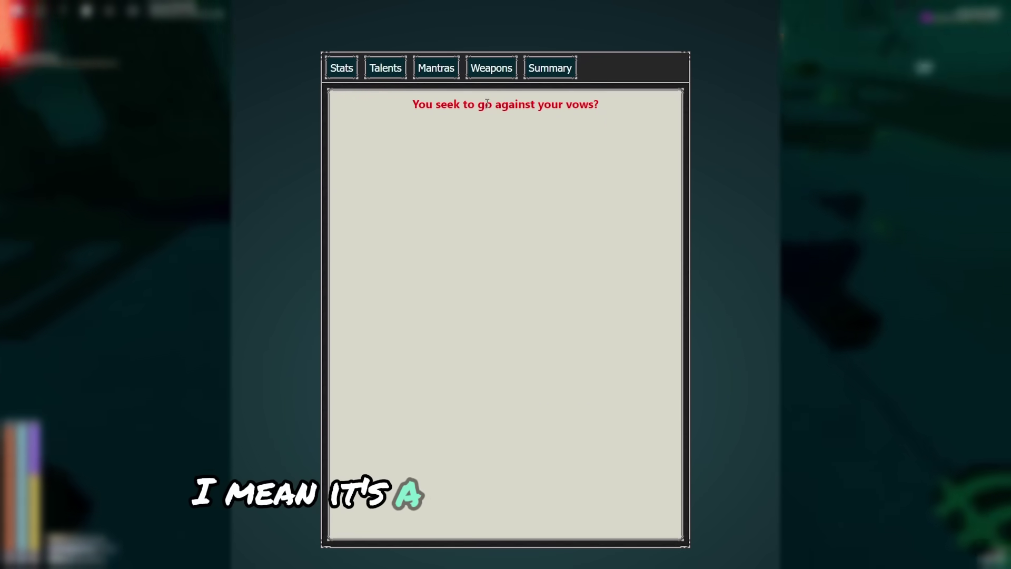
pyautogui.click(491, 68)
pyautogui.click(490, 107)
pyautogui.click(487, 128)
pyautogui.click(421, 106)
pyautogui.click(424, 195)
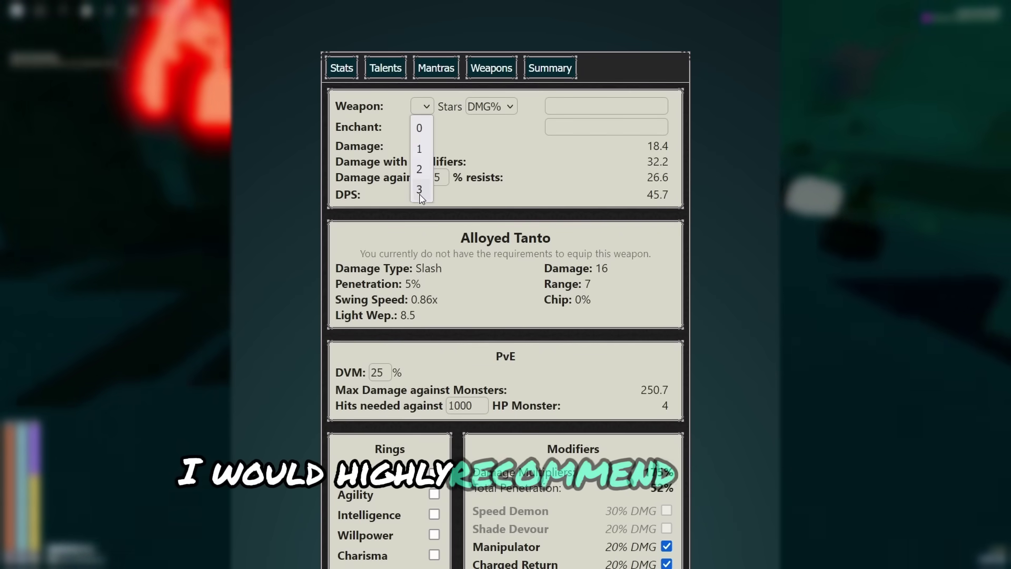
# Step: Search the weapon list and choose Evanspear Handaxe (Bleed) as the build's weapon
pyautogui.click(600, 103)
pyautogui.write('en')
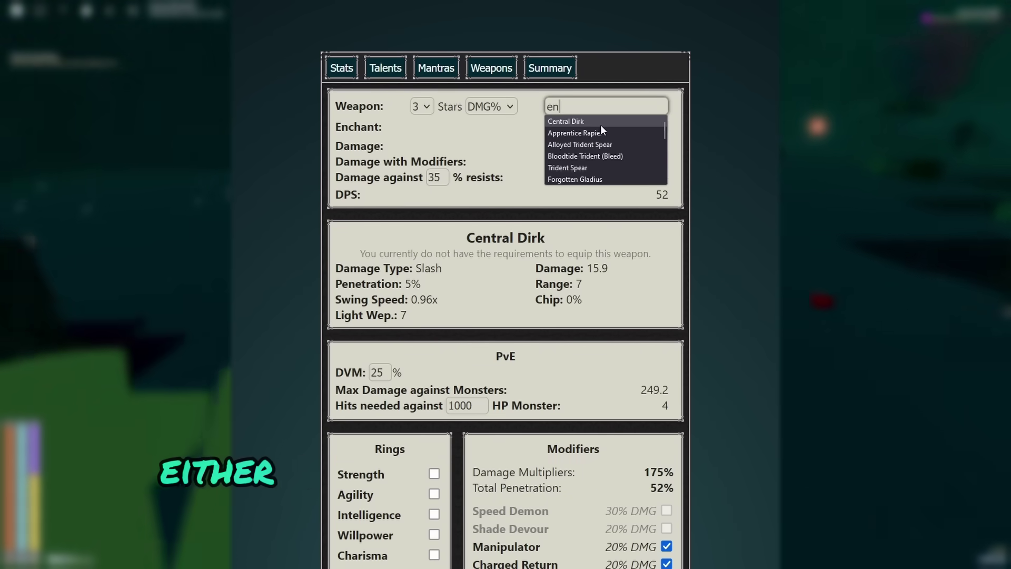
pyautogui.write('f')
pyautogui.press('BackSpace')
pyautogui.press('BackSpace')
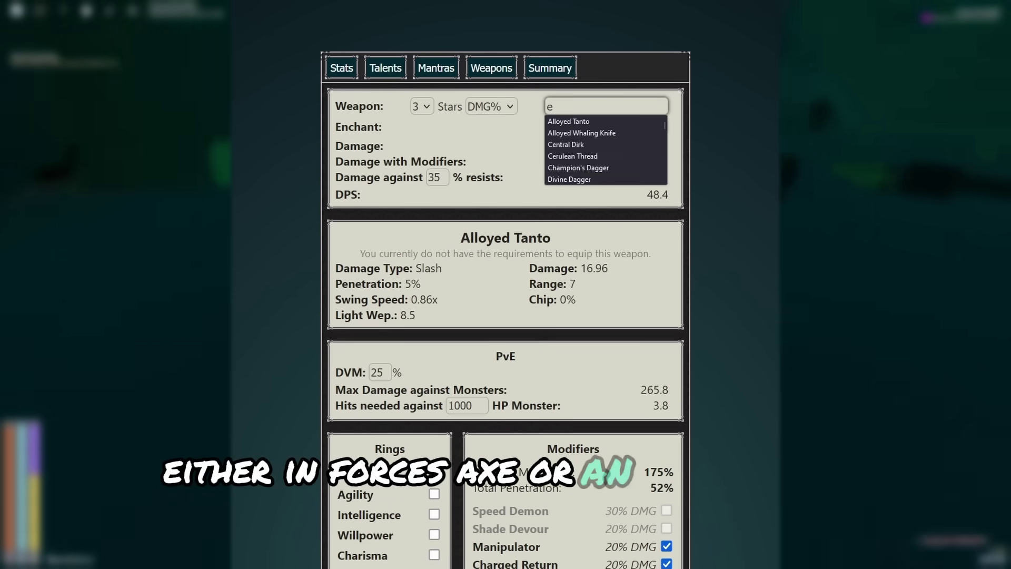
pyautogui.write('van')
pyautogui.click(548, 122)
pyautogui.click(587, 108)
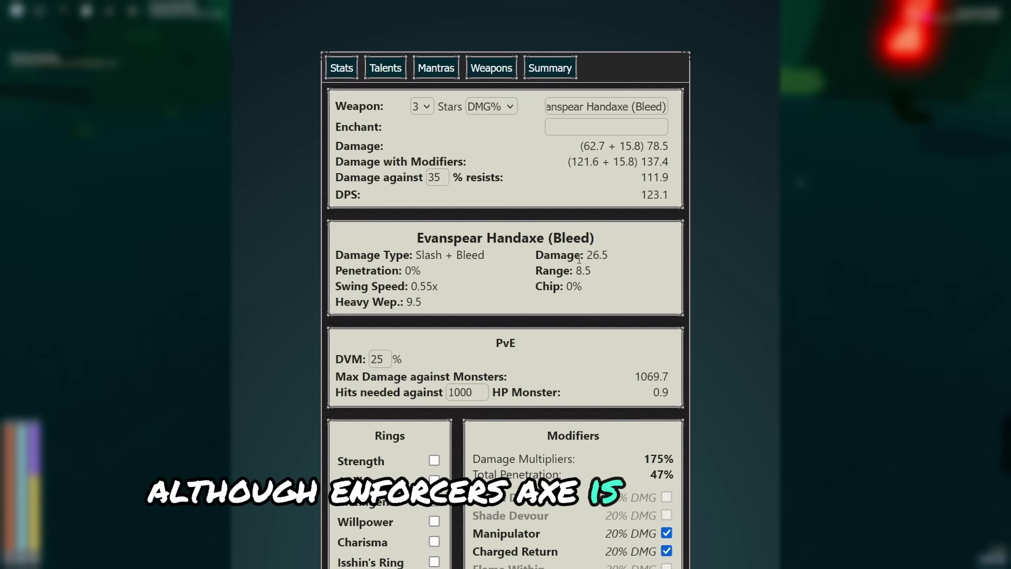
# Step: Search the enchants for Curse of the Bloodthirsty, and set the weapon's enchant to Vampirism instead
pyautogui.click(619, 129)
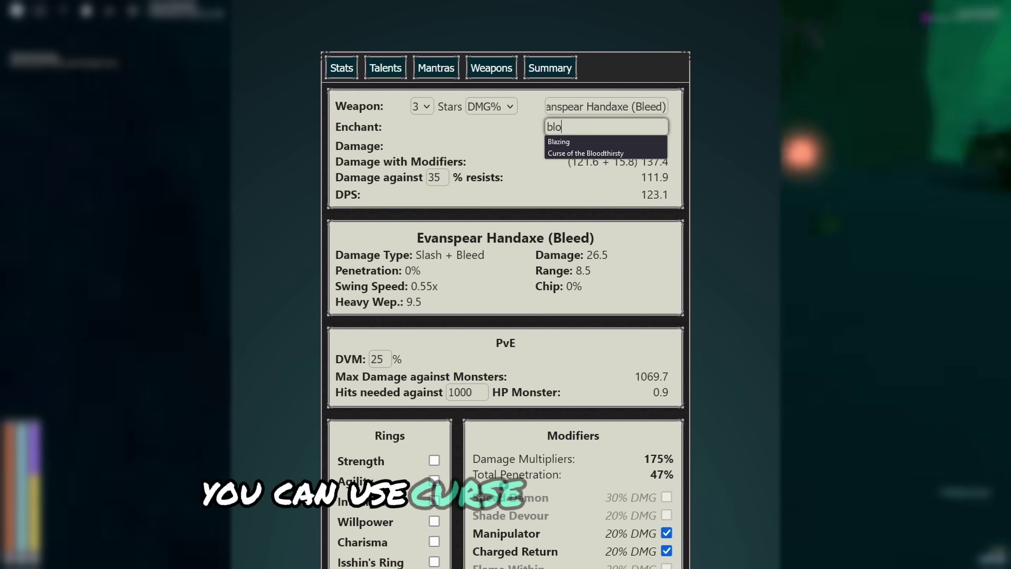
pyautogui.press('BackSpace')
pyautogui.press('BackSpace')
pyautogui.press('BackSpace')
pyautogui.write('va')
pyautogui.click(602, 142)
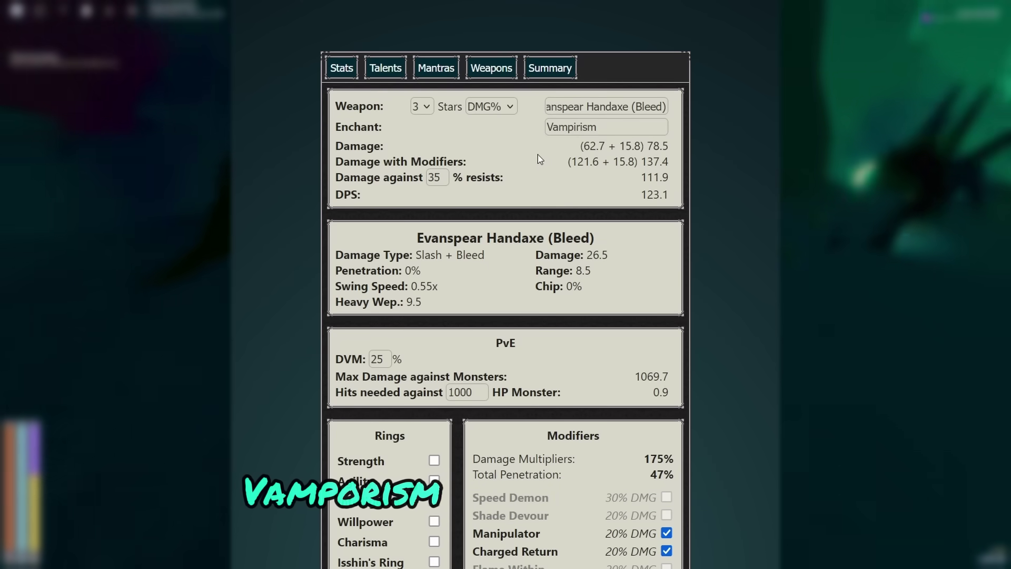
# Step: Change the weapon's enchant to Grim and set the PvE DVM to 56%
pyautogui.moveTo(609, 128); pyautogui.dragTo(464, 116)
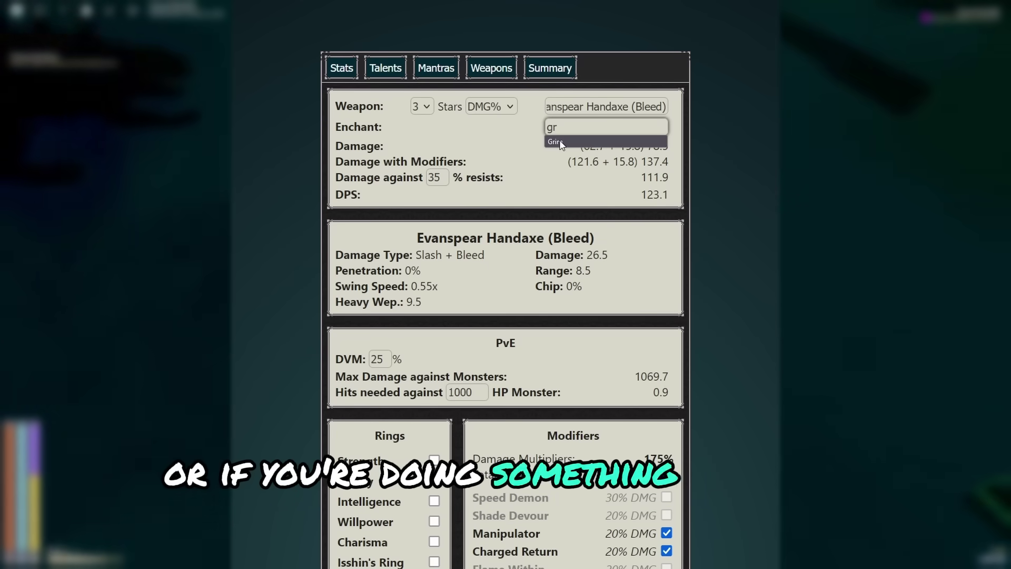
pyautogui.scroll(-2, 539, 164)
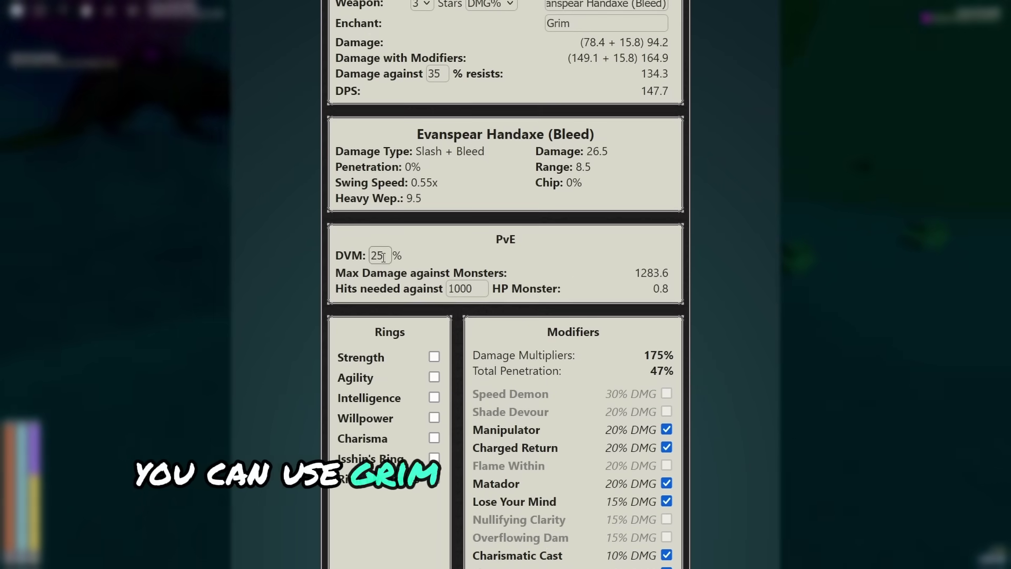
pyautogui.doubleClick(377, 255)
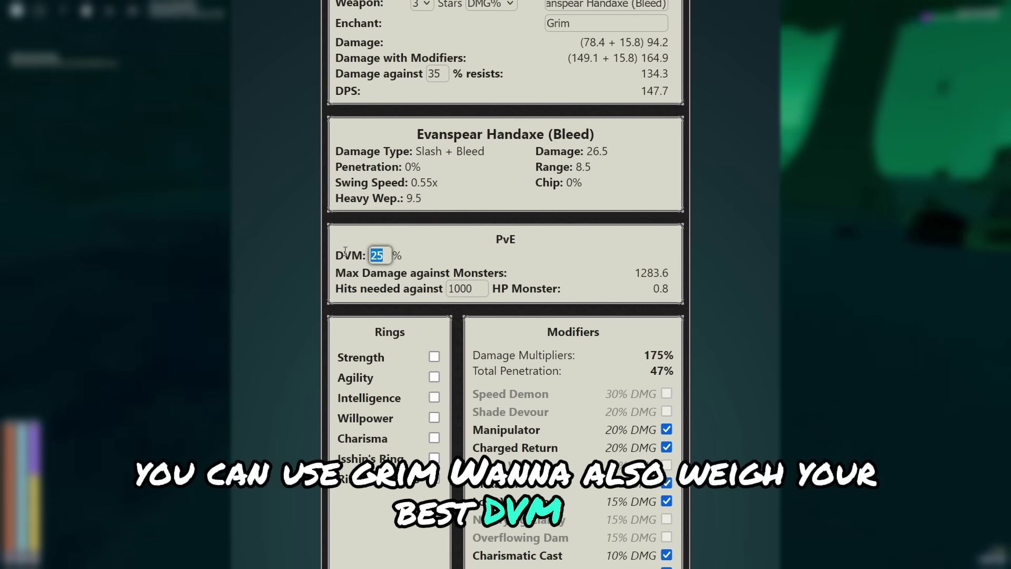
pyautogui.write('56')
pyautogui.click(422, 250)
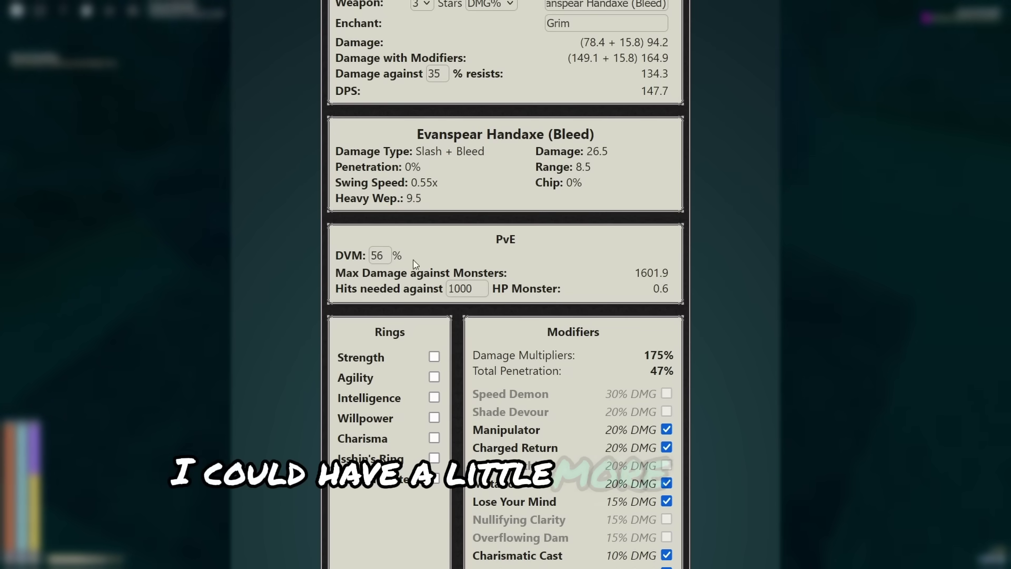
# Step: Enable the Willpower, Charisma, Agility and Strength rings and highlight the maximum damage against monsters
pyautogui.click(433, 417)
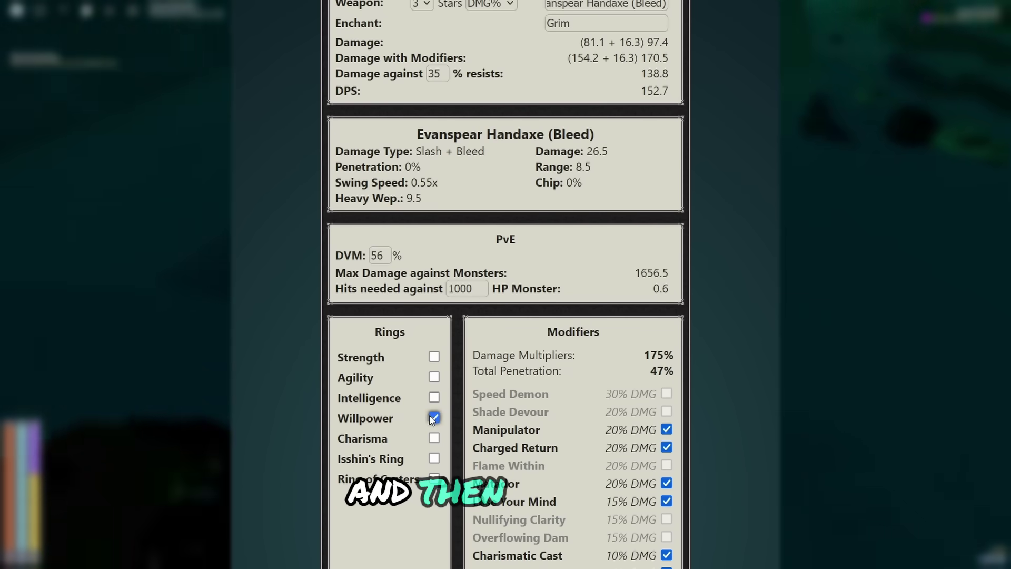
pyautogui.click(433, 358)
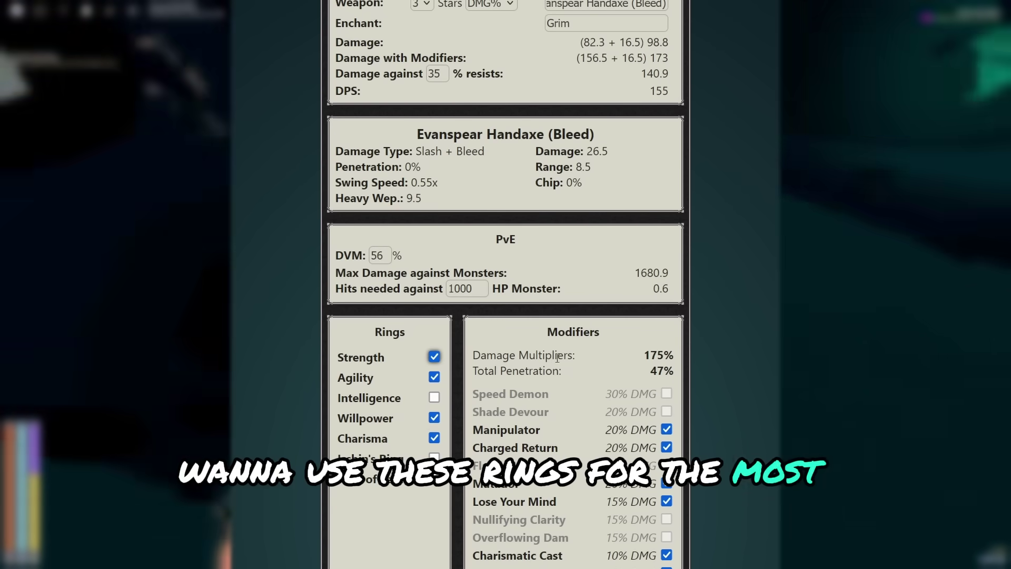
pyautogui.scroll(1, 616, 293)
pyautogui.moveTo(630, 290); pyautogui.dragTo(686, 297)
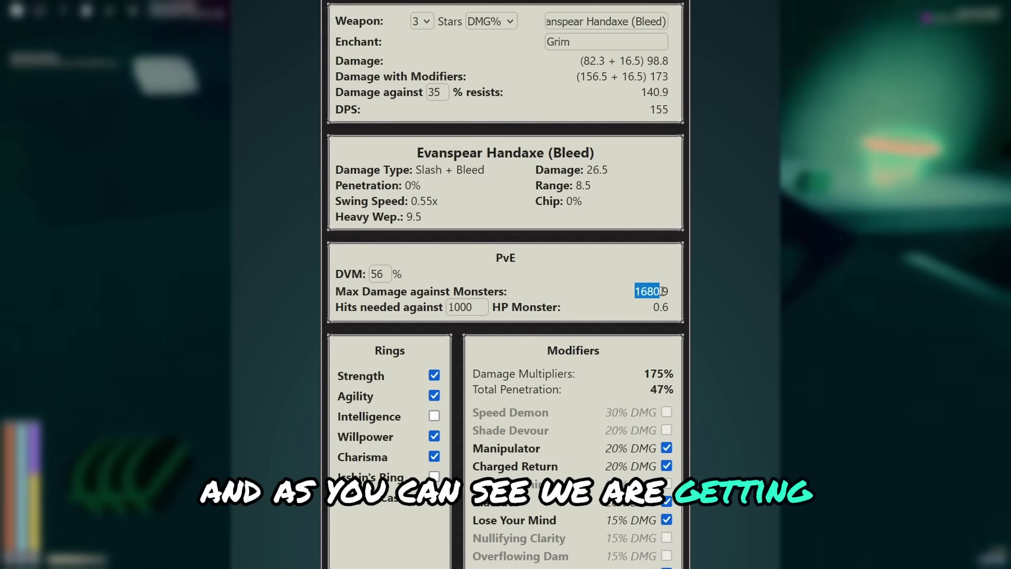
pyautogui.middleClick(568, 297)
pyautogui.scroll(1, 568, 290)
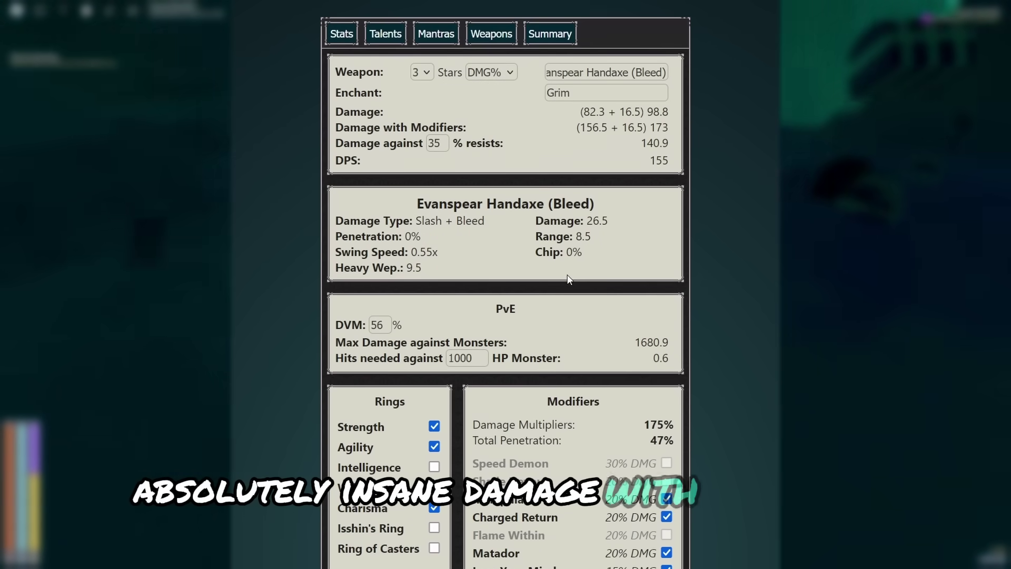
# Step: Review the V1.1 build's stats, including Proficiency, and go back to its weapon damage figures
pyautogui.click(341, 34)
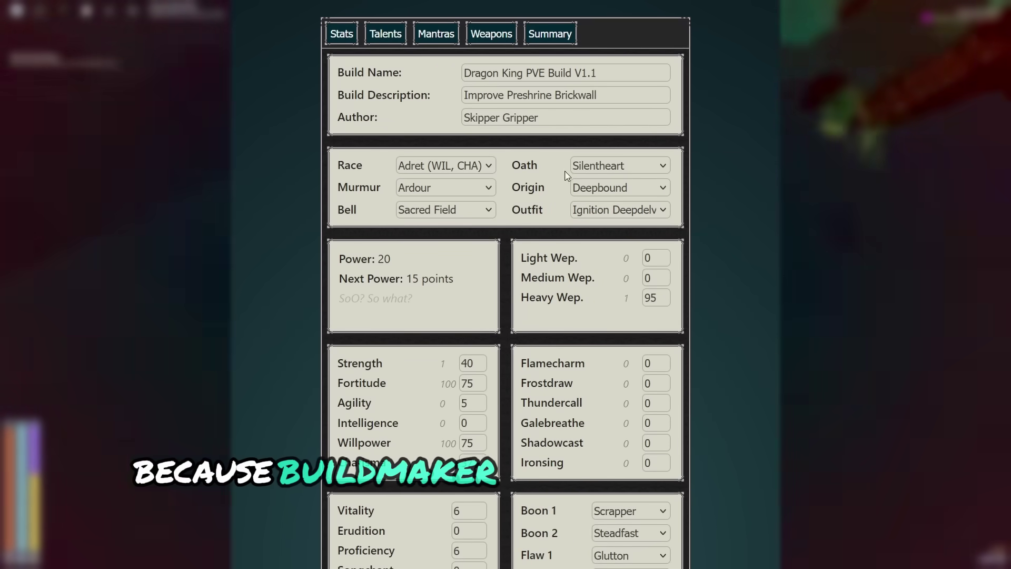
pyautogui.scroll(-2, 501, 210)
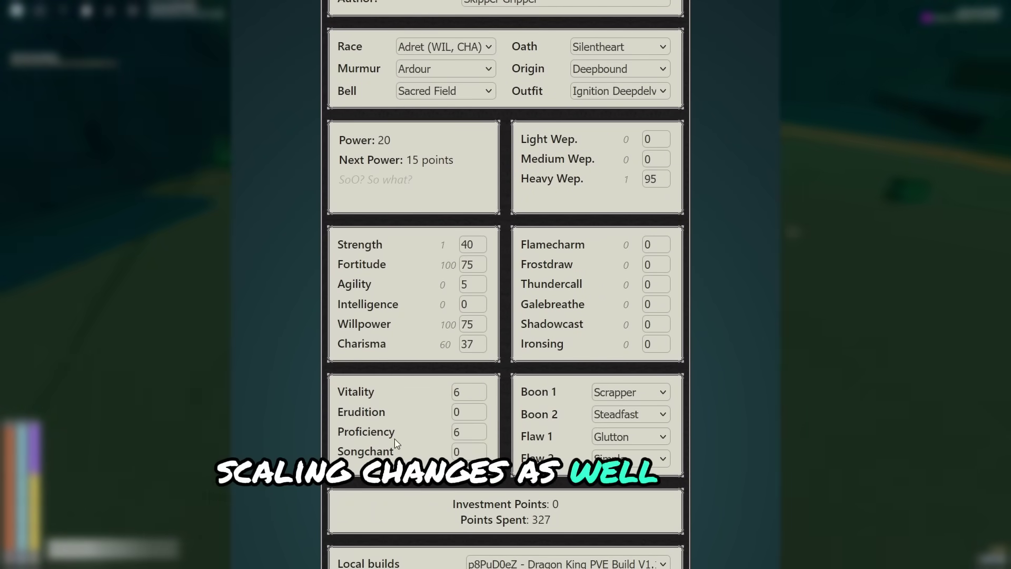
pyautogui.scroll(3, 525, 369)
pyautogui.click(491, 68)
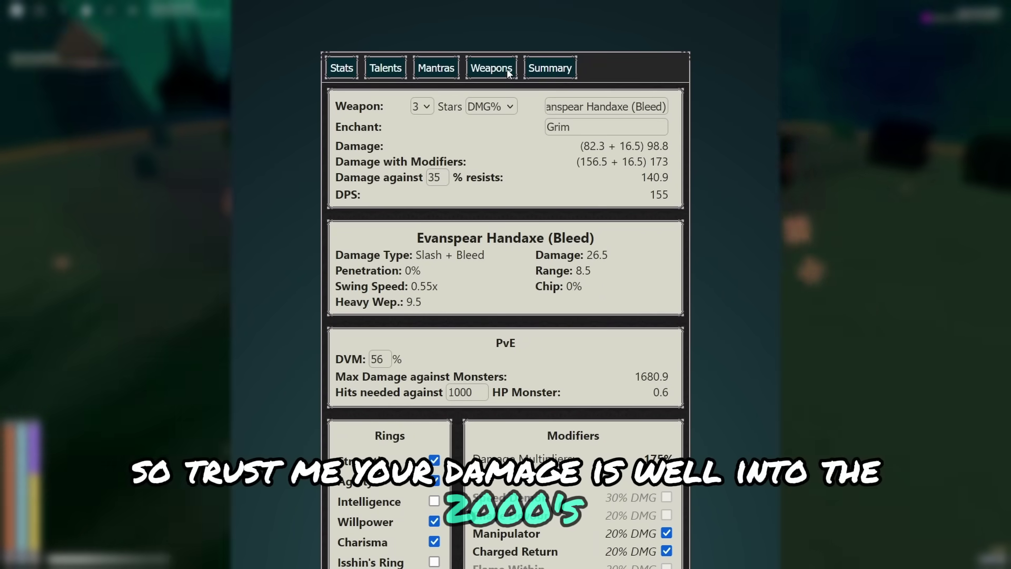
# Step: Open the build summary and highlight the health bonus among its stats
pyautogui.click(547, 68)
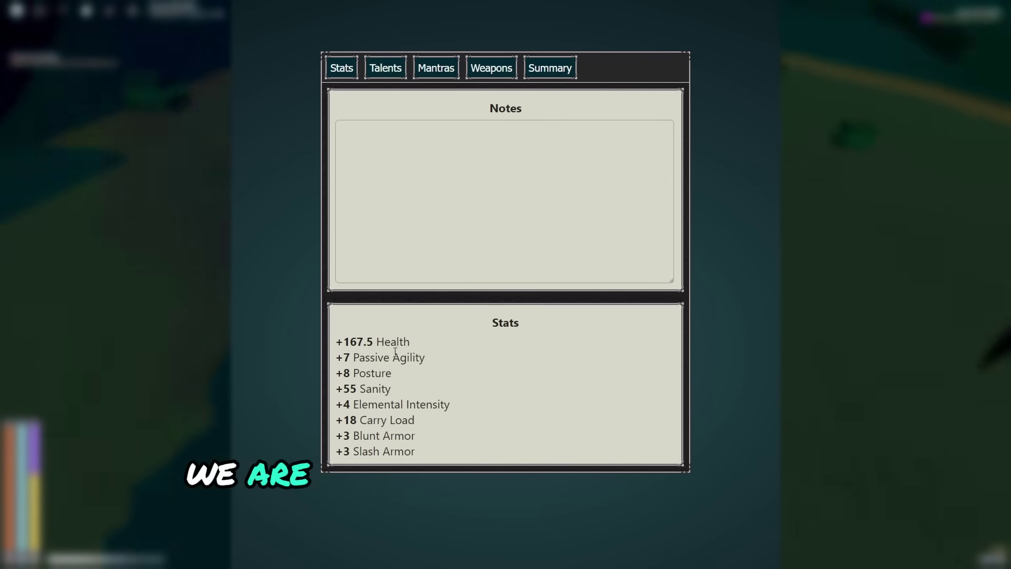
pyautogui.moveTo(344, 344); pyautogui.dragTo(412, 340)
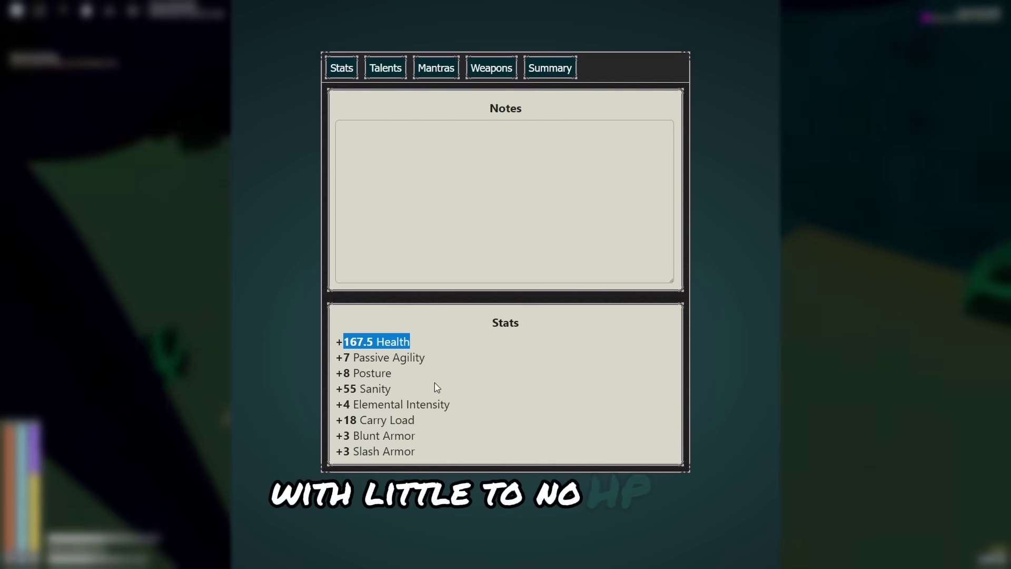
pyautogui.click(440, 375)
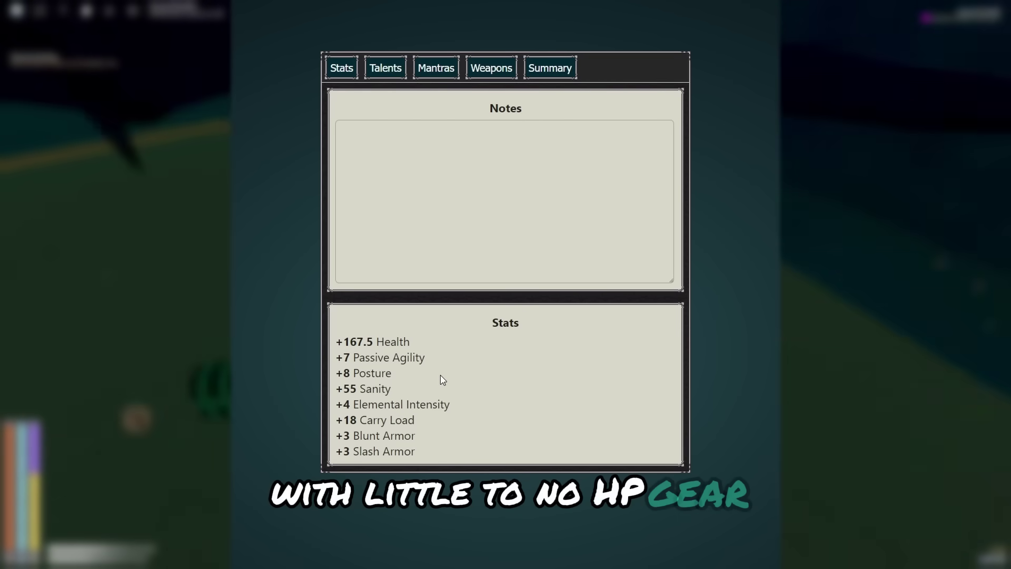
# Step: Return to the weapon setup and examine the selected rings and damage modifiers
pyautogui.click(491, 68)
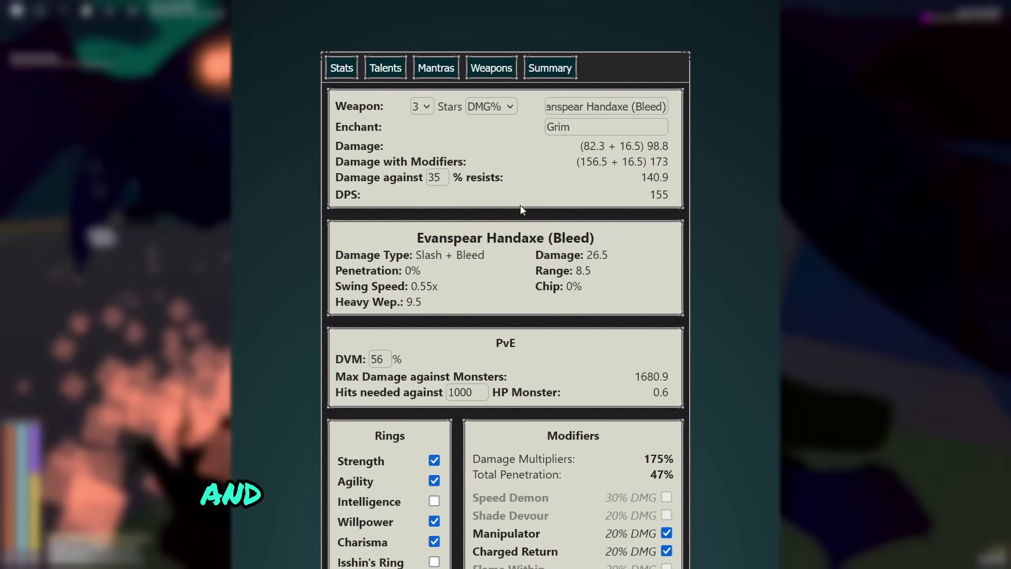
pyautogui.middleClick(526, 251)
pyautogui.middleClick(528, 273)
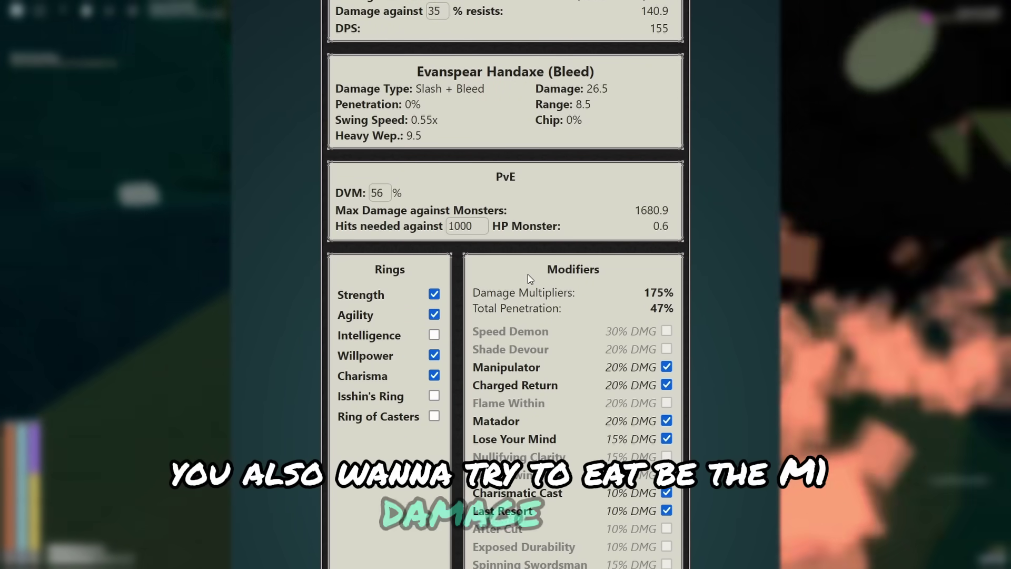
pyautogui.scroll(-2, 553, 289)
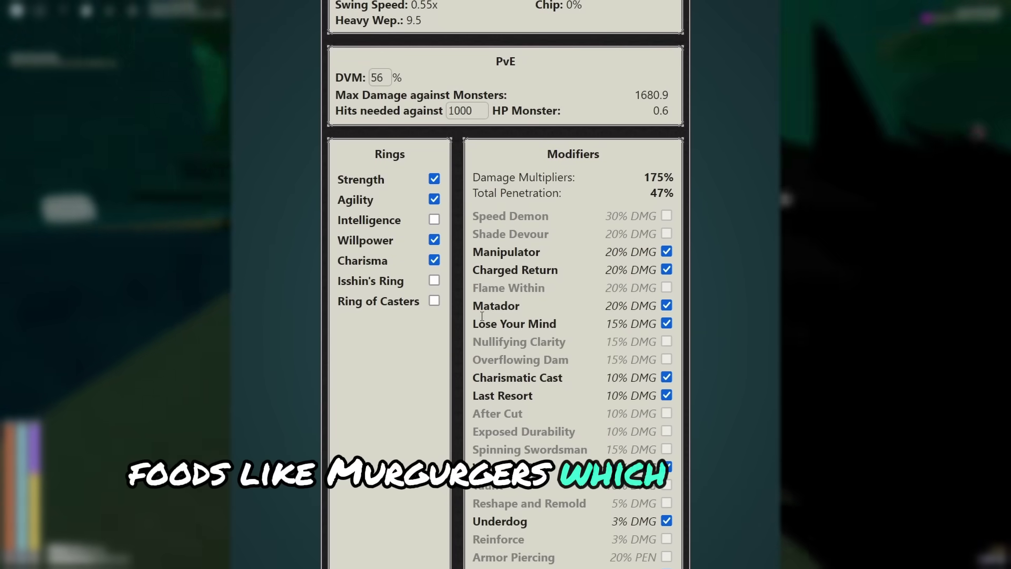
pyautogui.middleClick(726, 296)
pyautogui.middleClick(727, 264)
pyautogui.middleClick(550, 182)
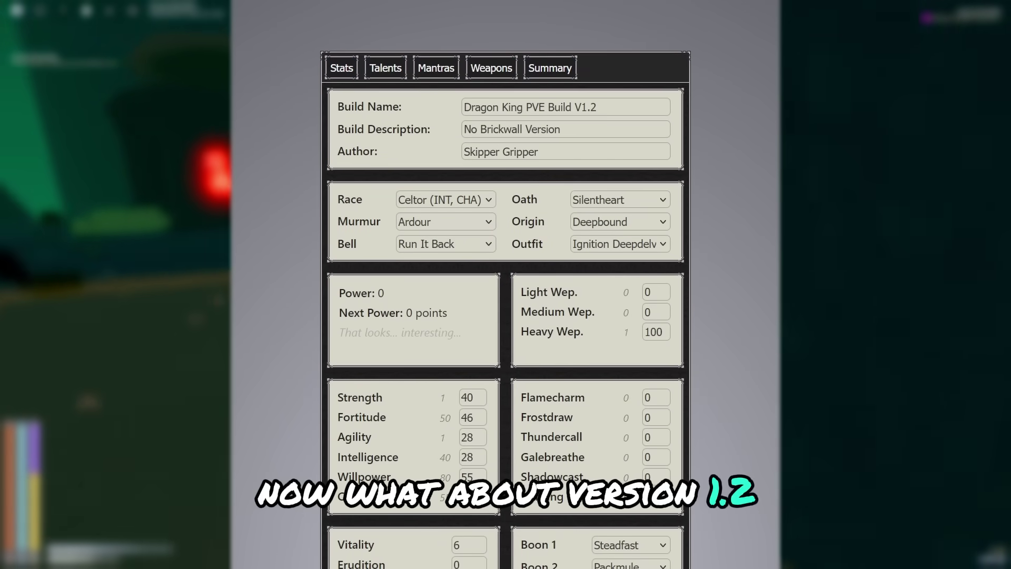
# Step: Clear the Dragon King PVE Build V1.2 attributes and Heavy Weapon stat to their starting values and look through the race options
pyautogui.scroll(-6, 506, 285)
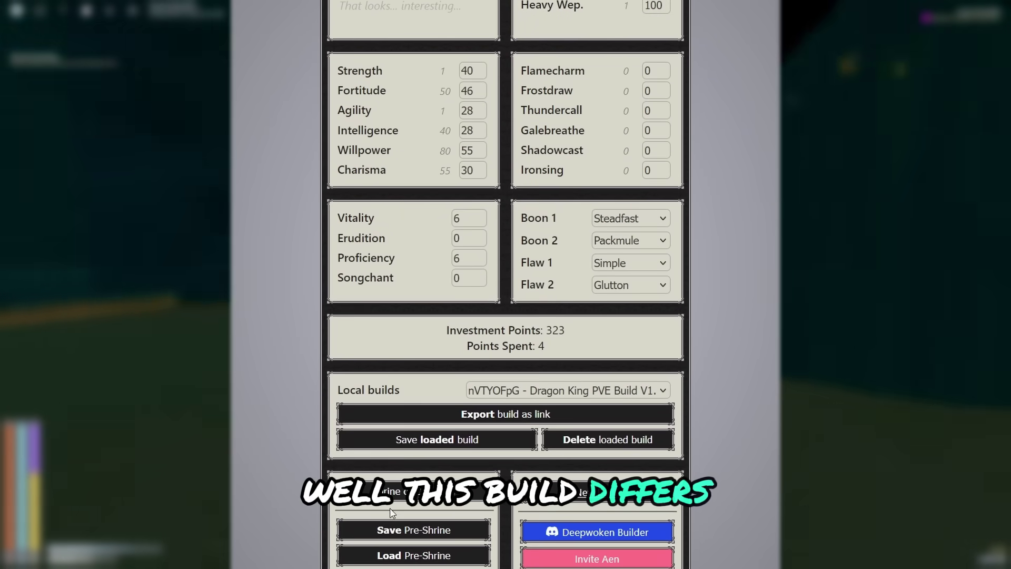
pyautogui.click(474, 169)
pyautogui.press('BackSpace')
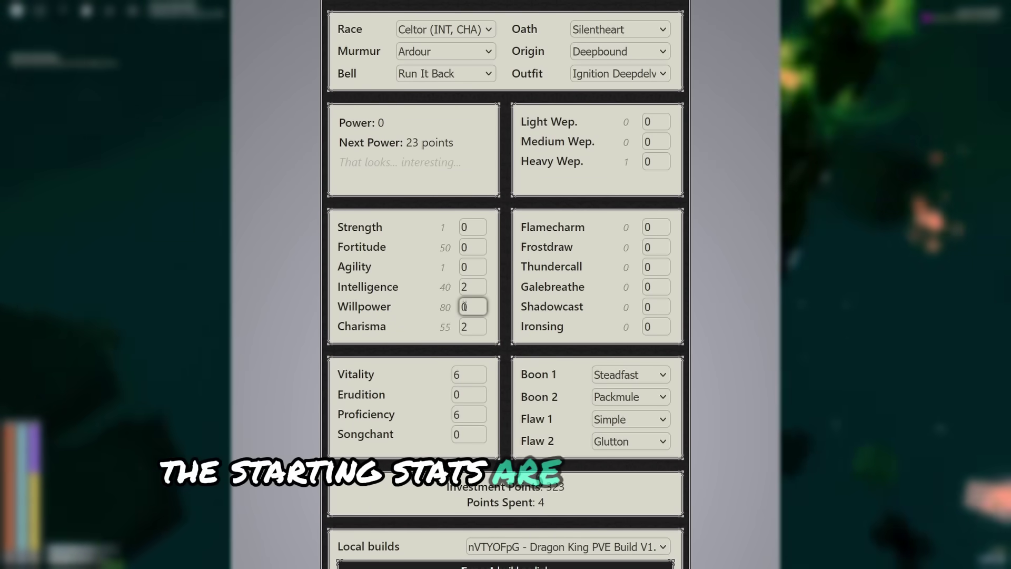
pyautogui.click(446, 30)
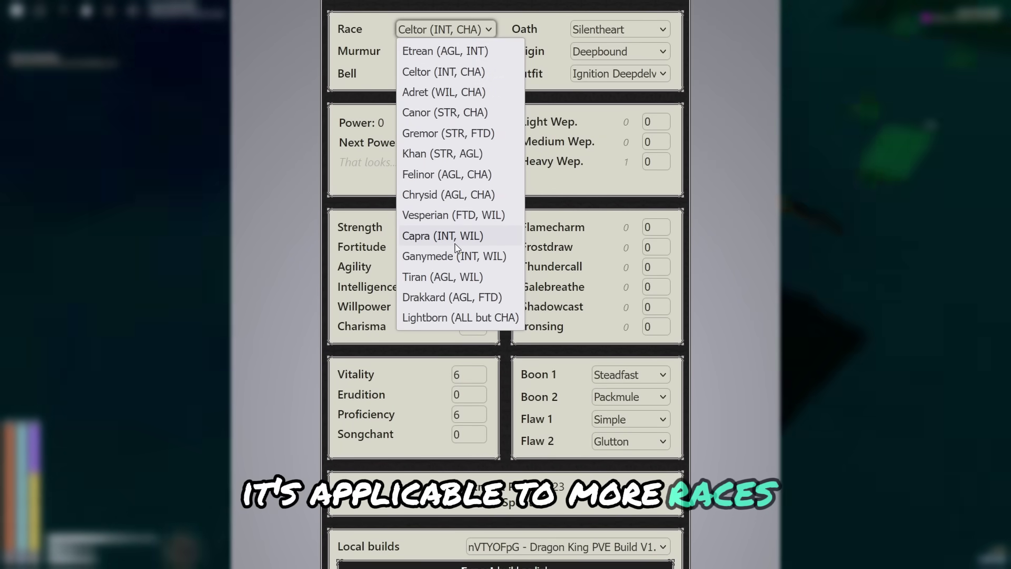
pyautogui.click(377, 252)
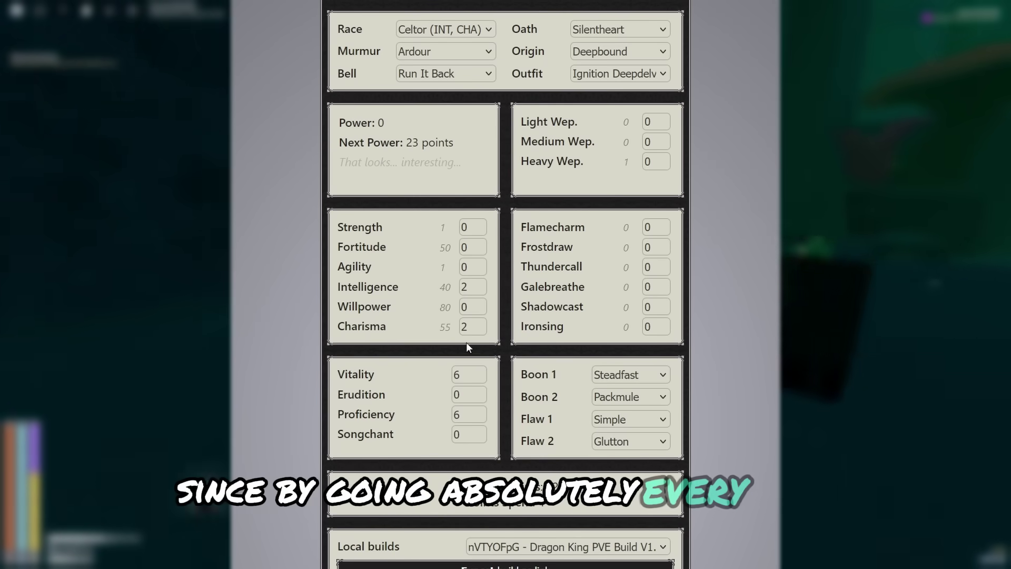
# Step: Set the V1.2 build's Willpower to 20 and Fortitude to 50
pyautogui.click(463, 307)
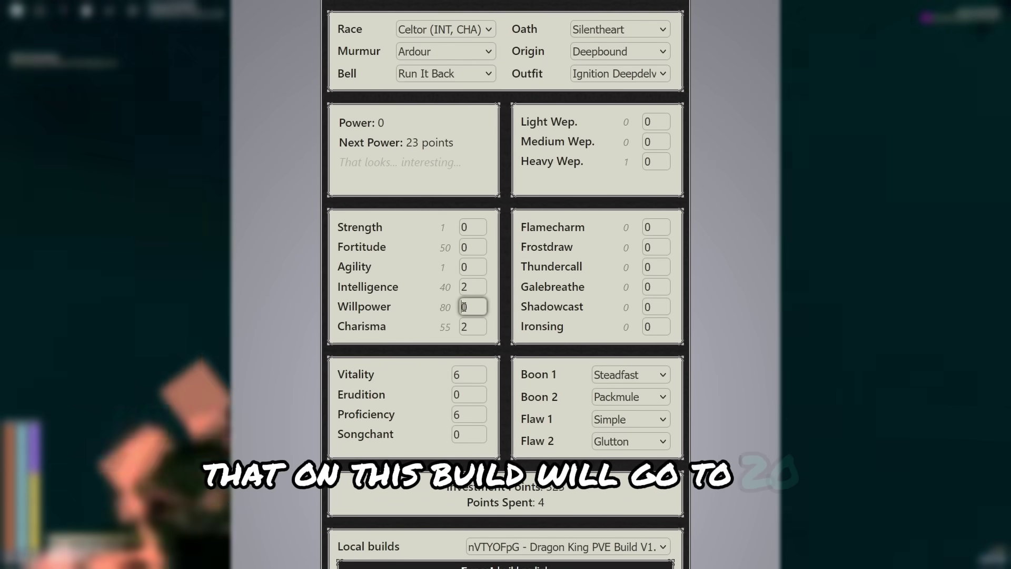
pyautogui.click(462, 246)
pyautogui.write('5')
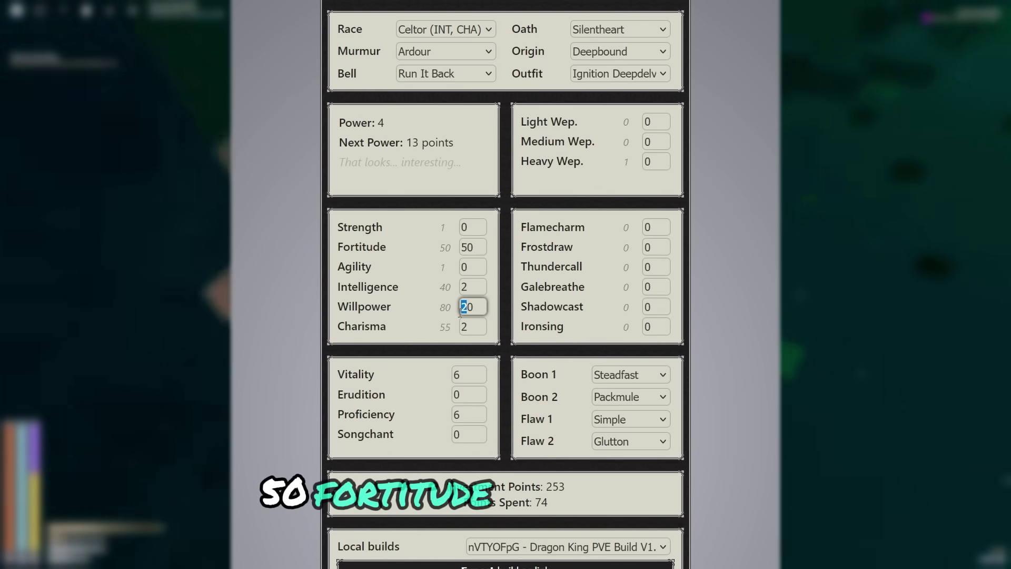
# Step: Set the V1.2 build's Willpower to 50 and Charisma to 60
pyautogui.write('5')
pyautogui.press('Tab')
pyautogui.write('60')
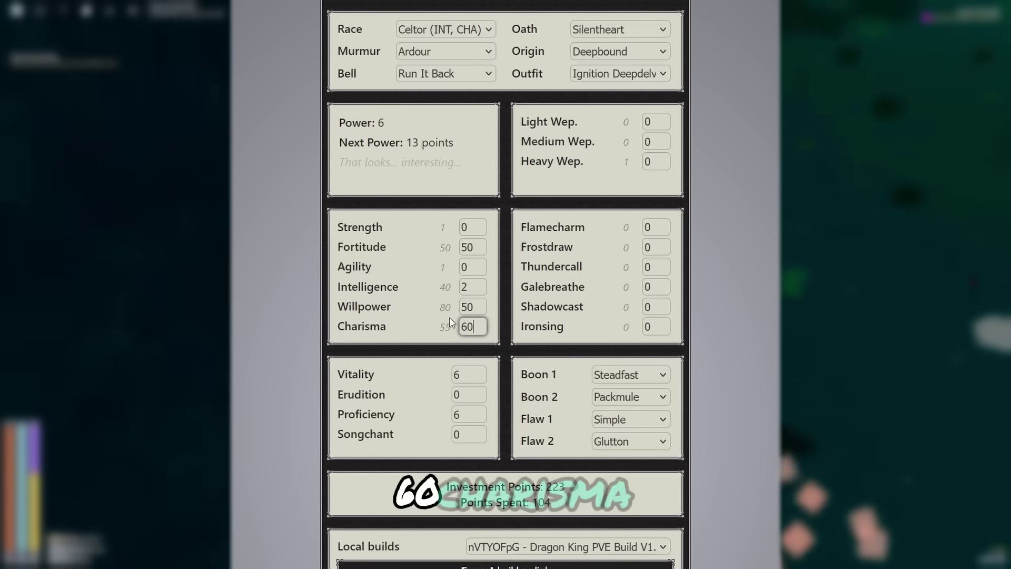
# Step: Set Willpower to 80, Intelligence to 40, and Strength, Agility and Heavy Weapon to 1 each
pyautogui.doubleClick(472, 306)
pyautogui.write('80')
pyautogui.doubleClick(472, 286)
pyautogui.write('40')
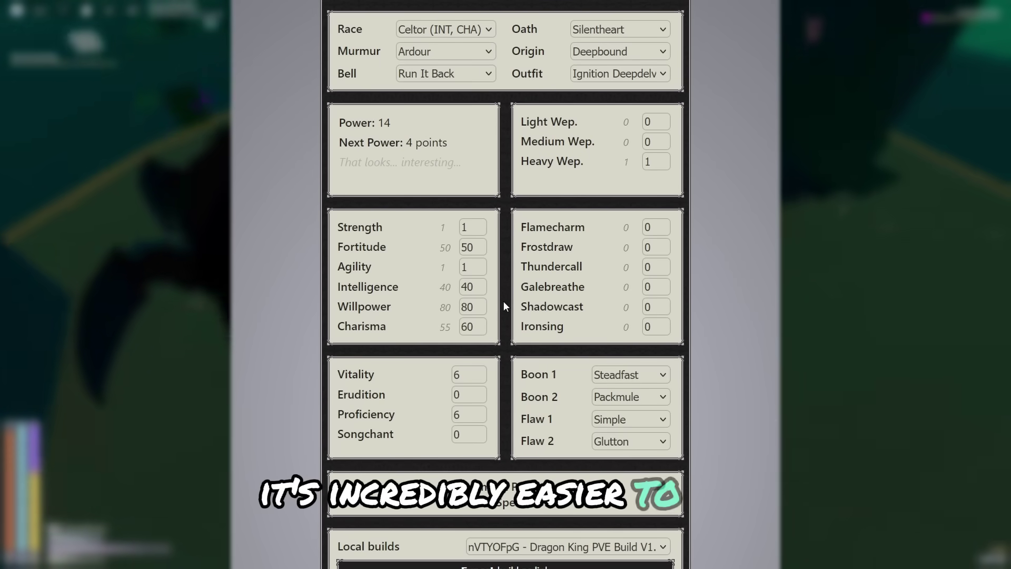
pyautogui.middleClick(504, 291)
pyautogui.middleClick(510, 257)
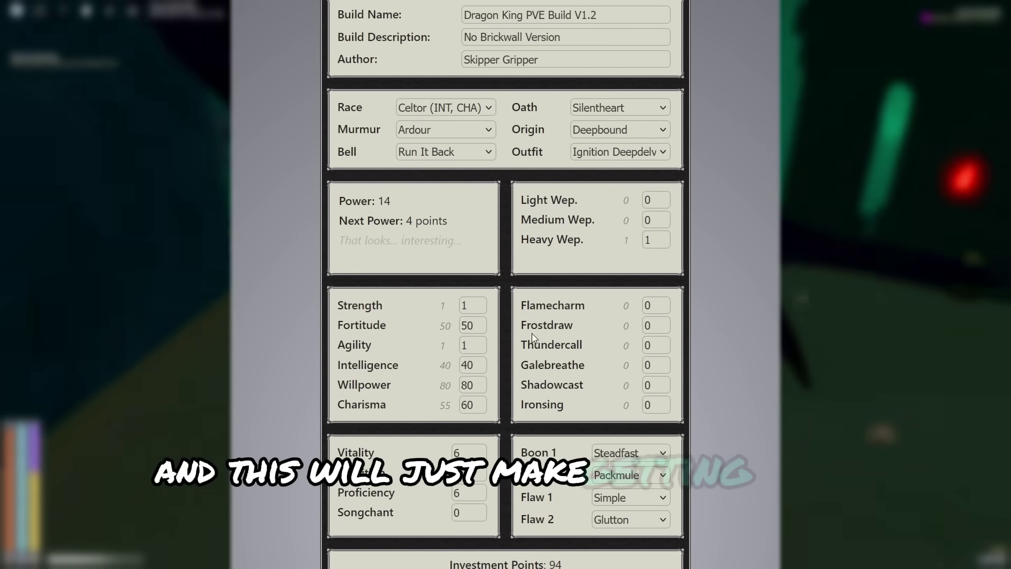
# Step: Apply the Shrine of Order to the V1.2 build and set Fortitude to 35, Strength to 30 and Heavy Weapon to 100
pyautogui.scroll(-3, 500, 361)
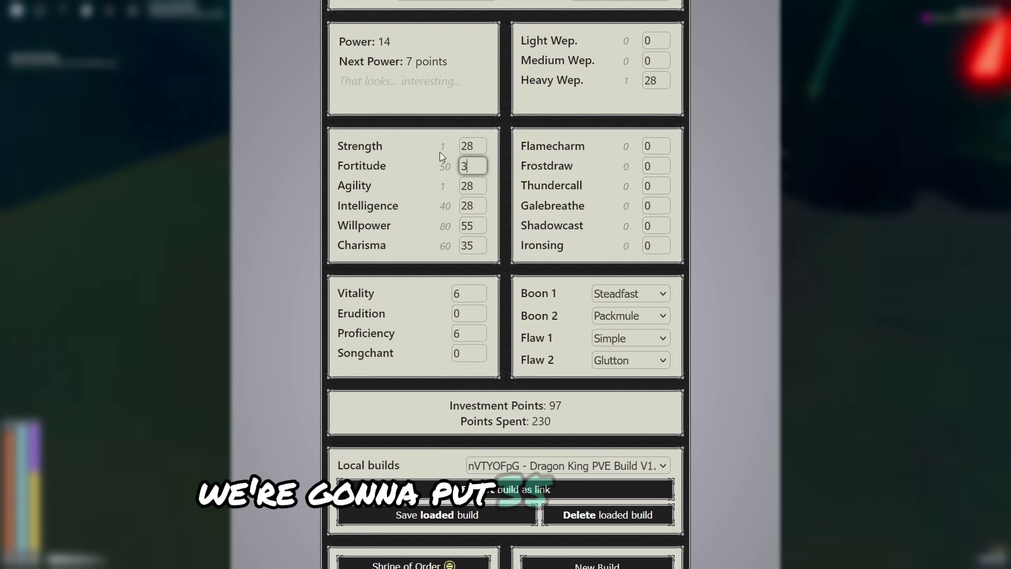
pyautogui.write('0')
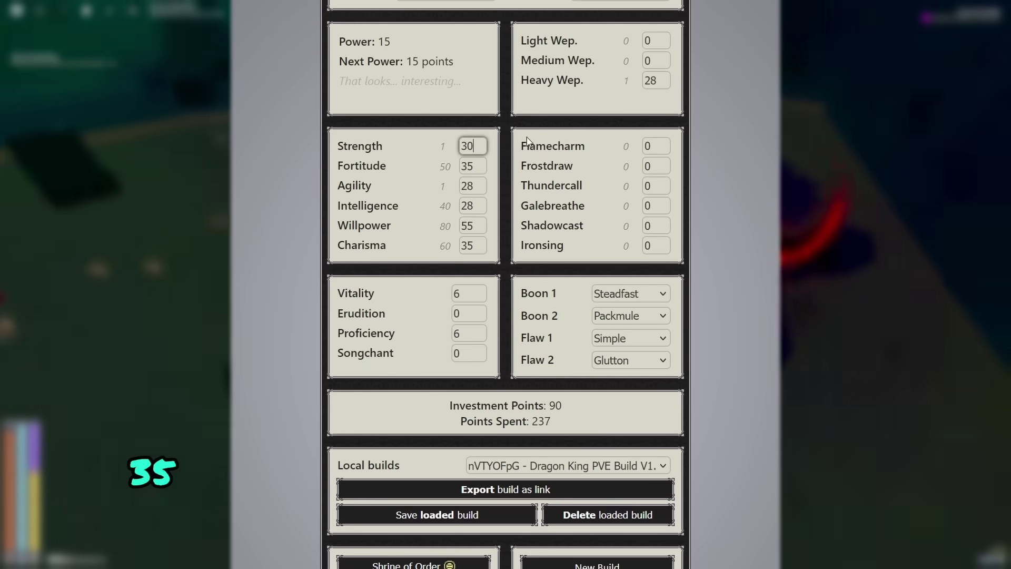
pyautogui.doubleClick(655, 80)
pyautogui.write('100')
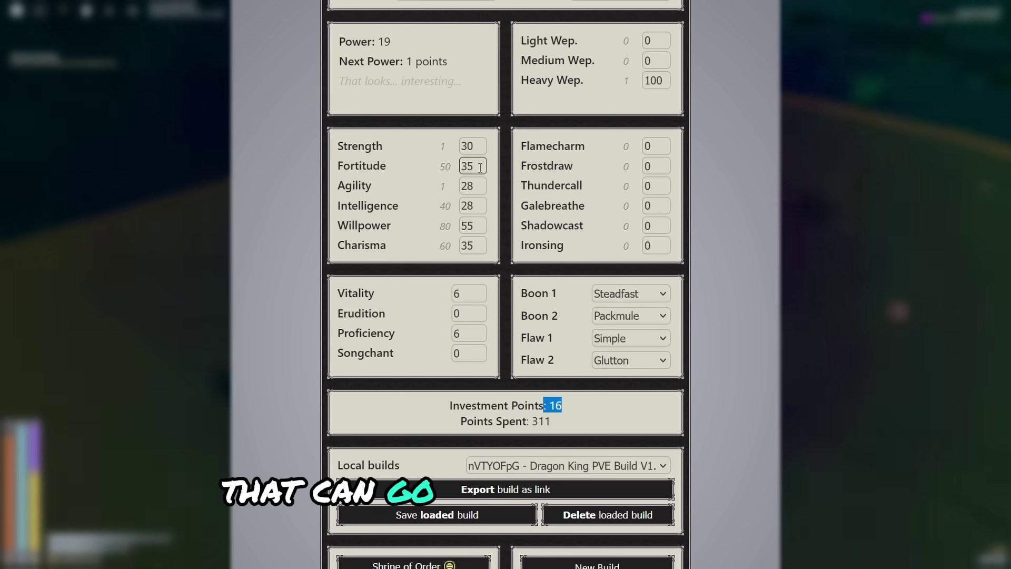
# Step: Try setting the V1.2 build's Agility to 40 and undo the change
pyautogui.doubleClick(474, 185)
pyautogui.write('40')
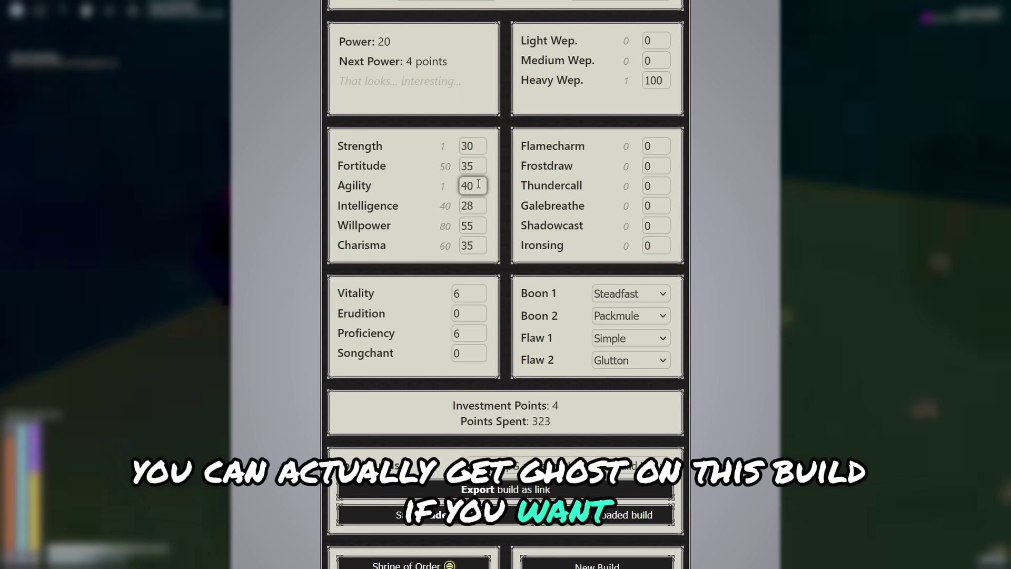
pyautogui.hotkey('ctrl', 'z')
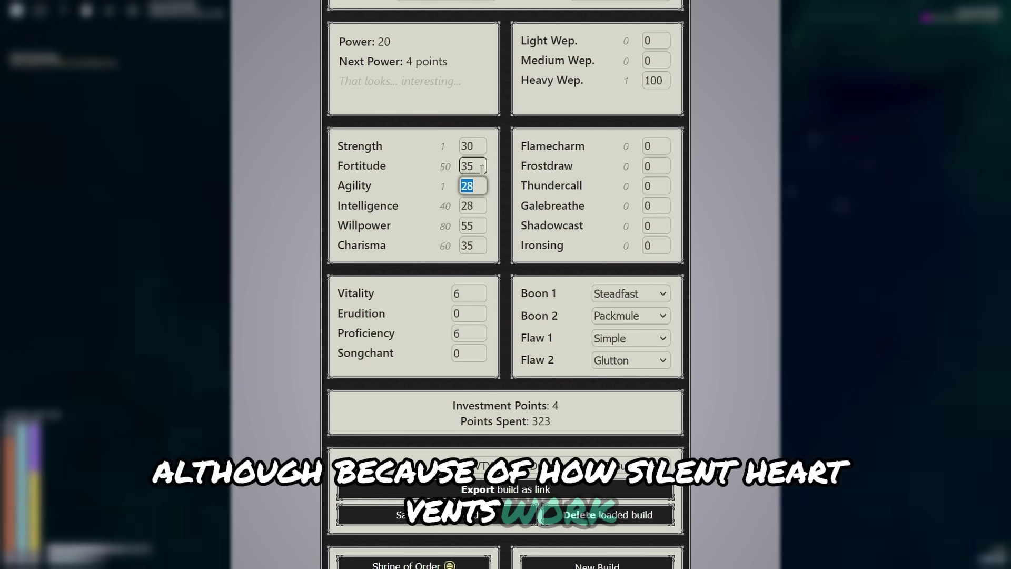
# Step: Set the V1.2 build's Fortitude to 51
pyautogui.doubleClick(481, 166)
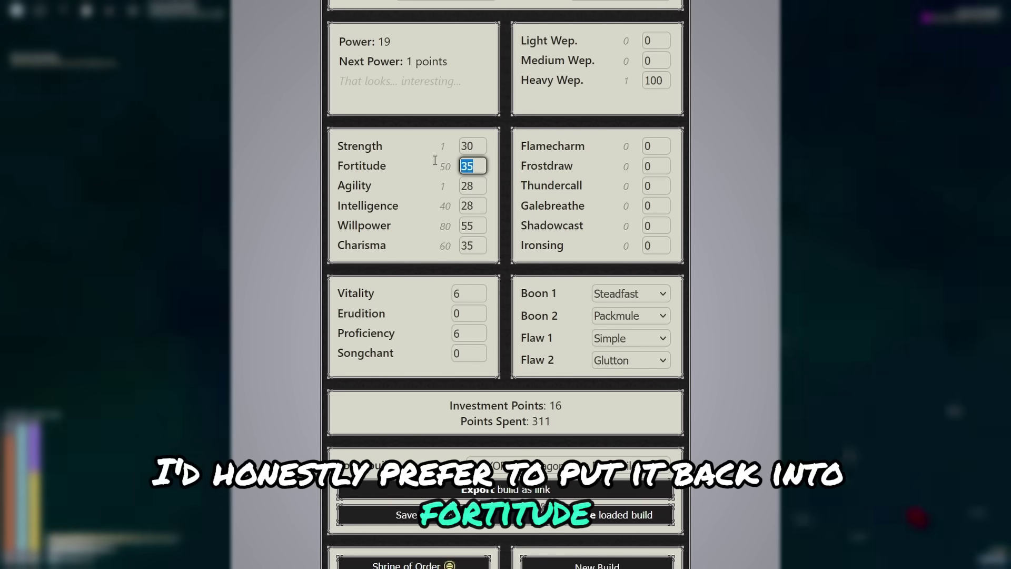
pyautogui.doubleClick(482, 172)
pyautogui.write('512')
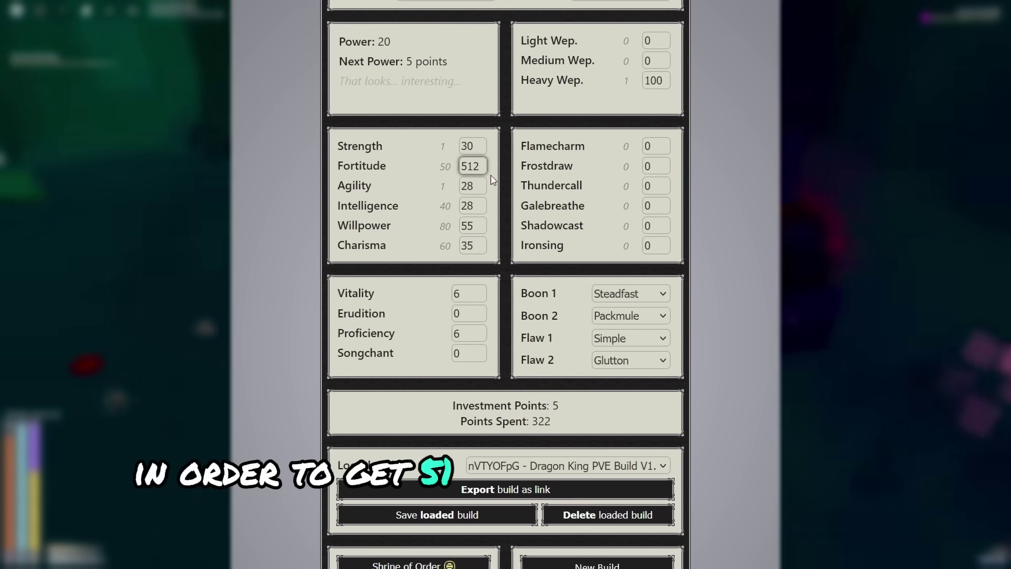
pyautogui.moveTo(473, 165); pyautogui.dragTo(483, 162)
pyautogui.press('BackSpace')
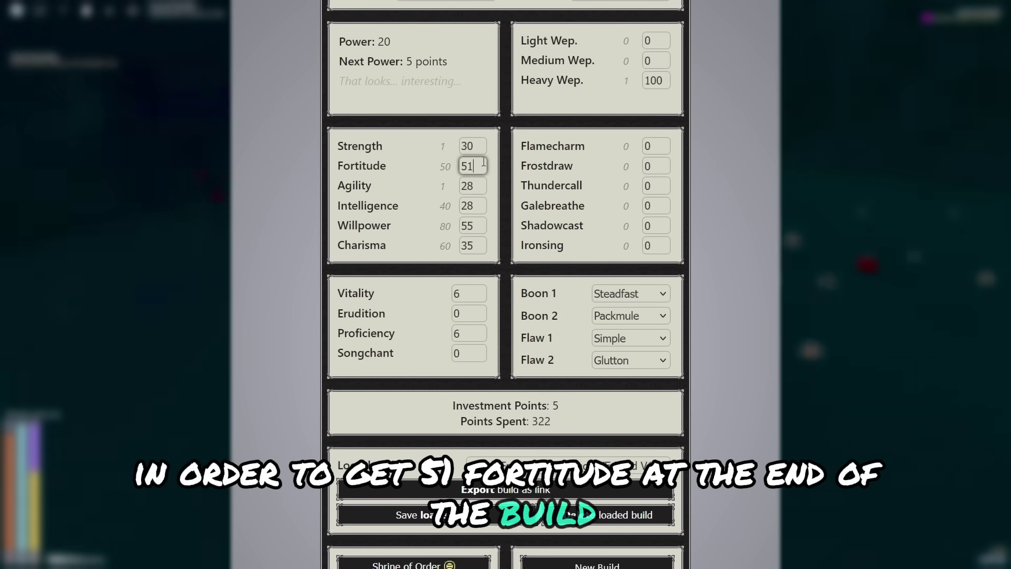
# Step: Open the V1.2 build's talents and examine the descriptions of the obtained ones, from Kick Off and Overflowing Dam to Spinning Swordsman
pyautogui.scroll(1, 476, 230)
pyautogui.scroll(3, 461, 248)
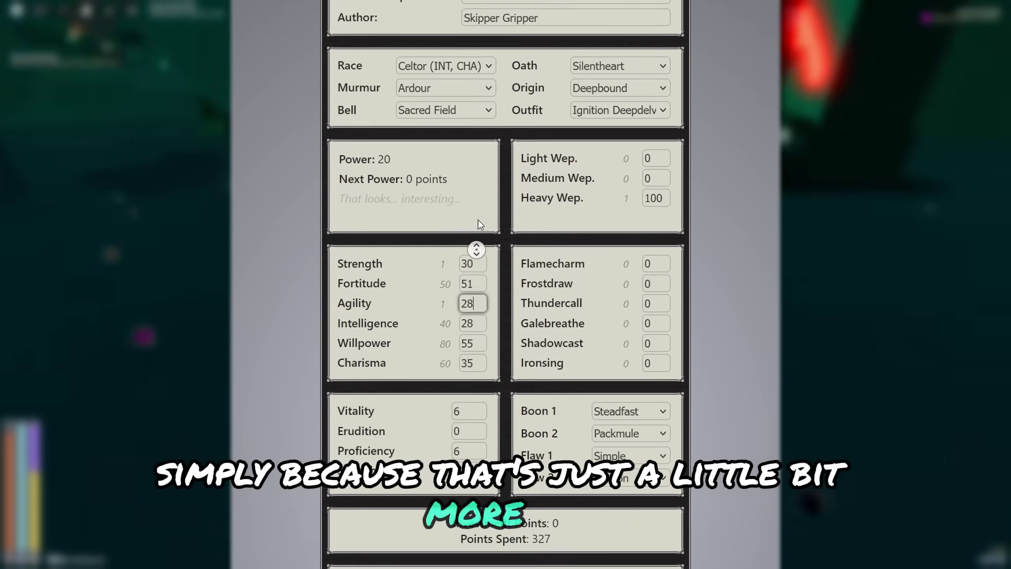
pyautogui.click(385, 67)
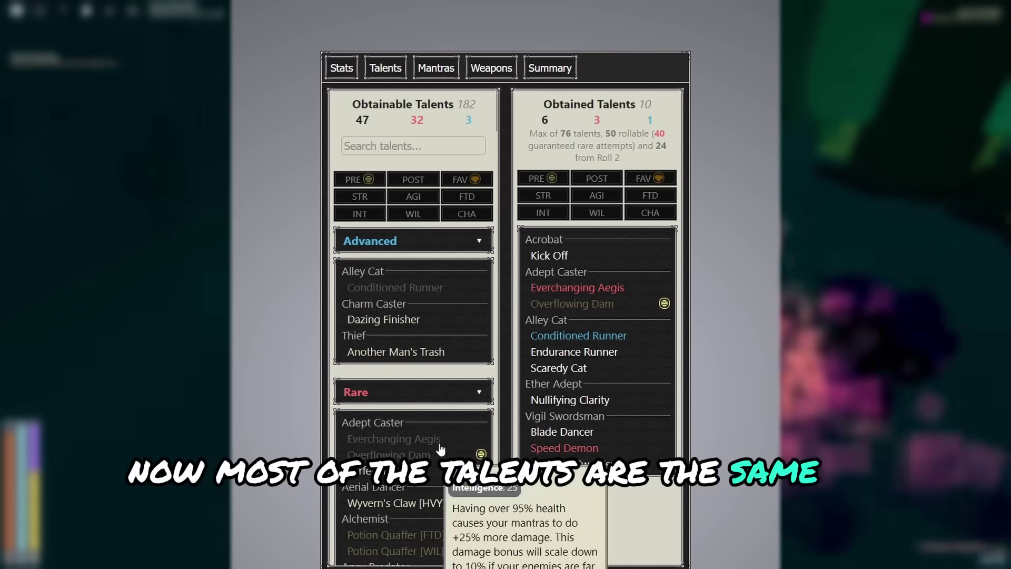
pyautogui.scroll(-1, 750, 279)
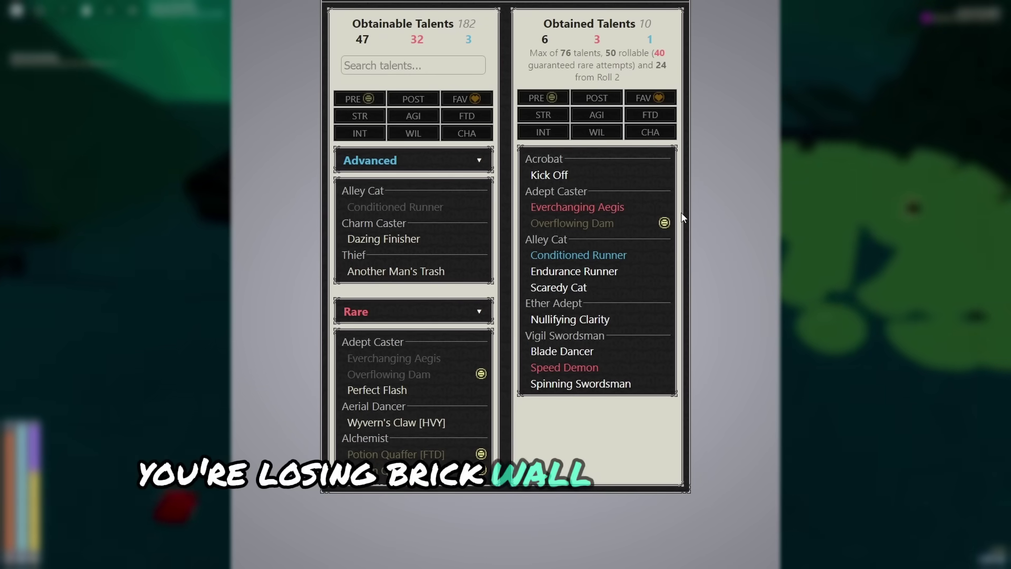
pyautogui.moveTo(589, 174)
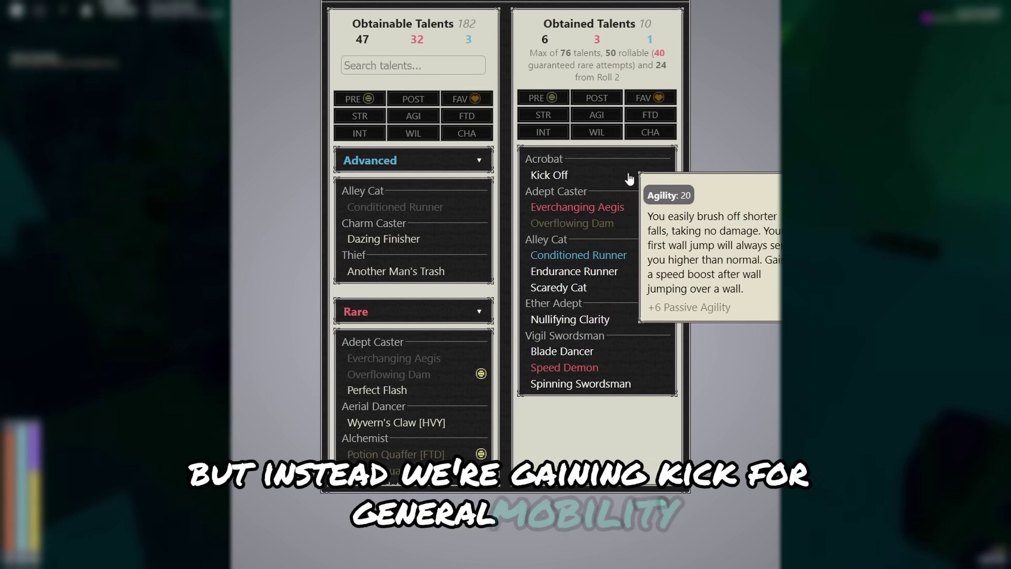
pyautogui.moveTo(630, 209)
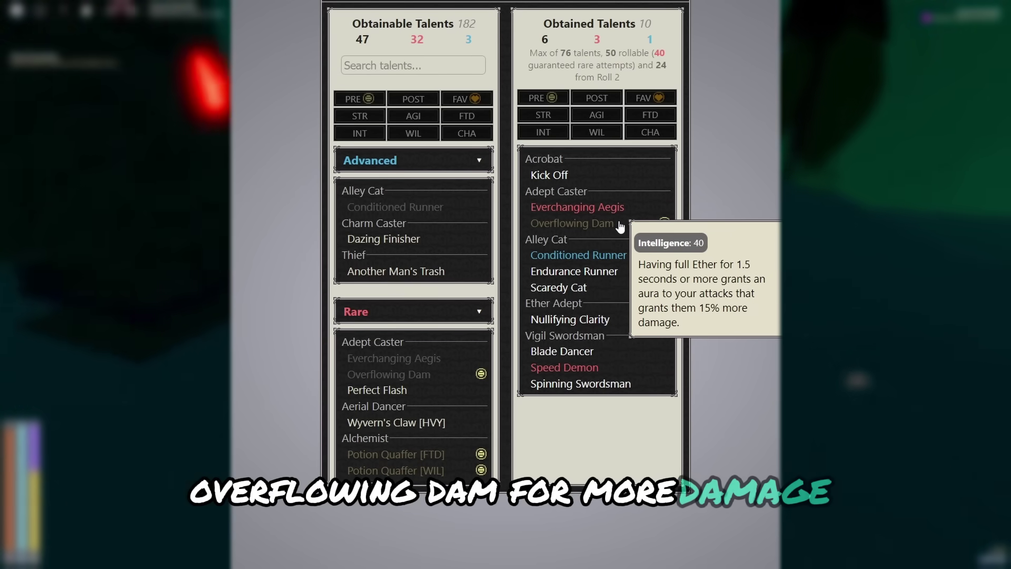
pyautogui.moveTo(629, 257)
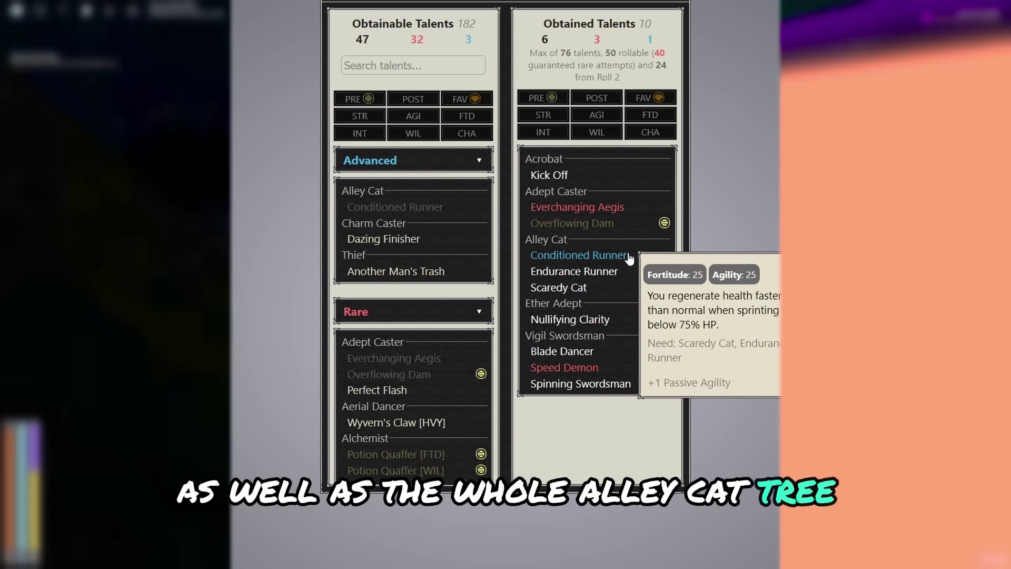
pyautogui.moveTo(604, 324)
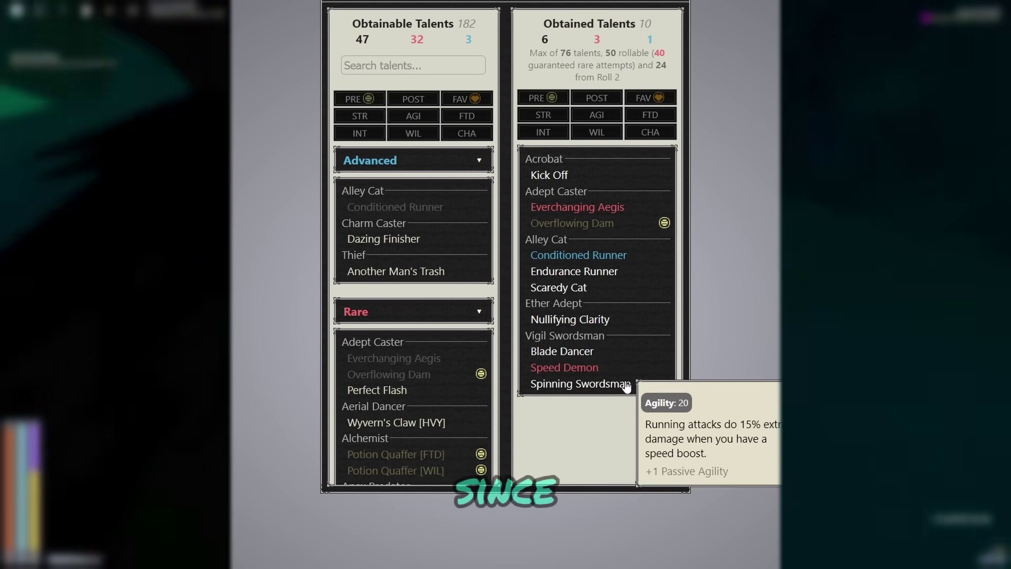
pyautogui.moveTo(620, 378)
pyautogui.moveTo(611, 351)
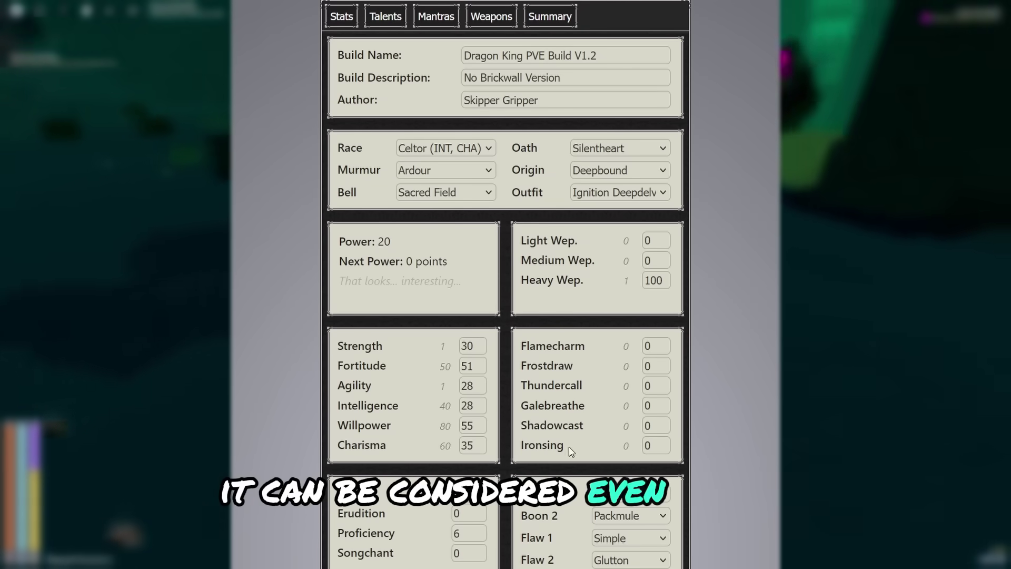
# Step: In the Dragon King PVE Build V1.3, reset the stats and set Fortitude to 50, Willpower to 50 and Charisma to 75
pyautogui.scroll(1, 568, 452)
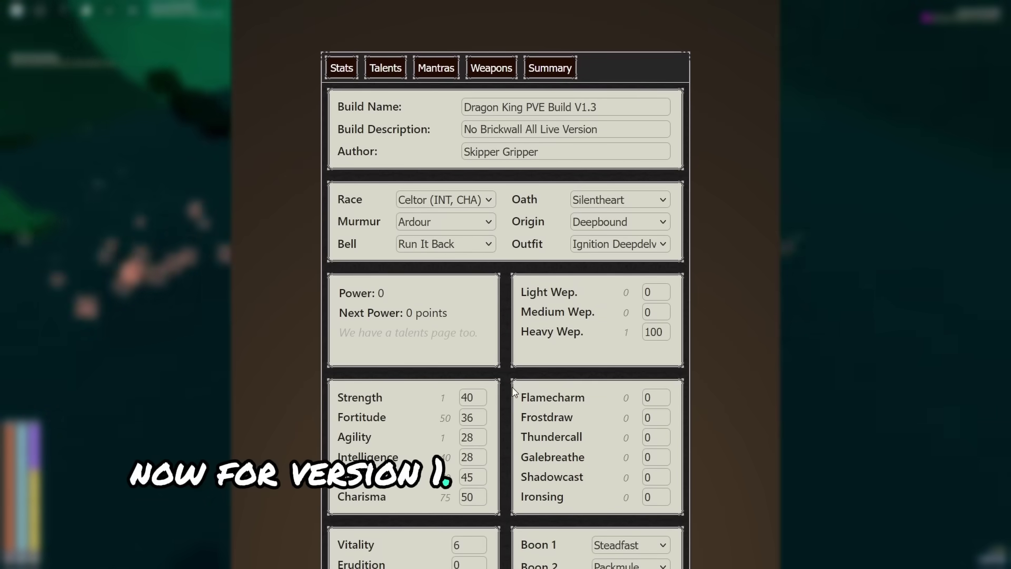
pyautogui.scroll(-7, 515, 386)
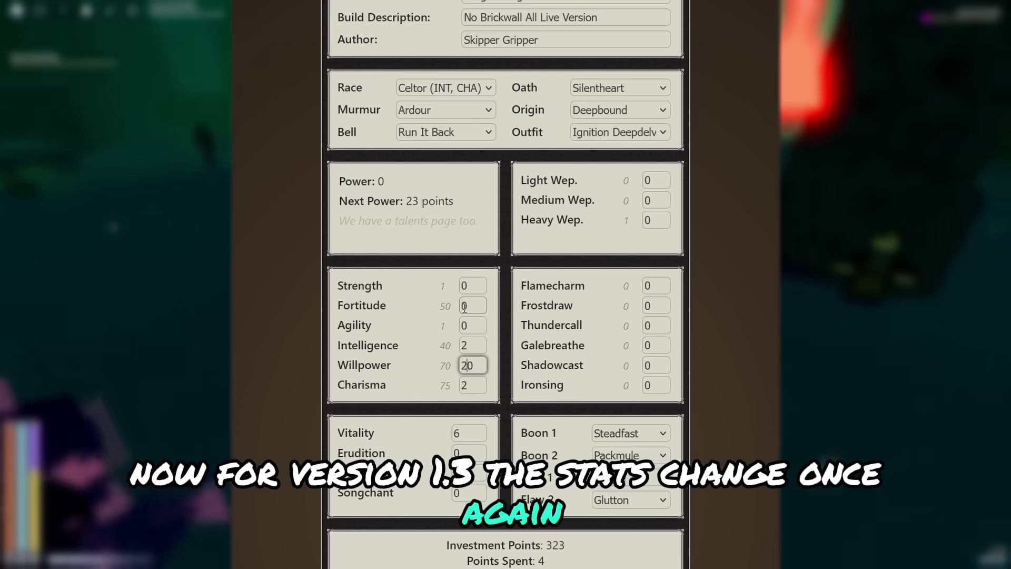
pyautogui.click(462, 306)
pyautogui.write('50')
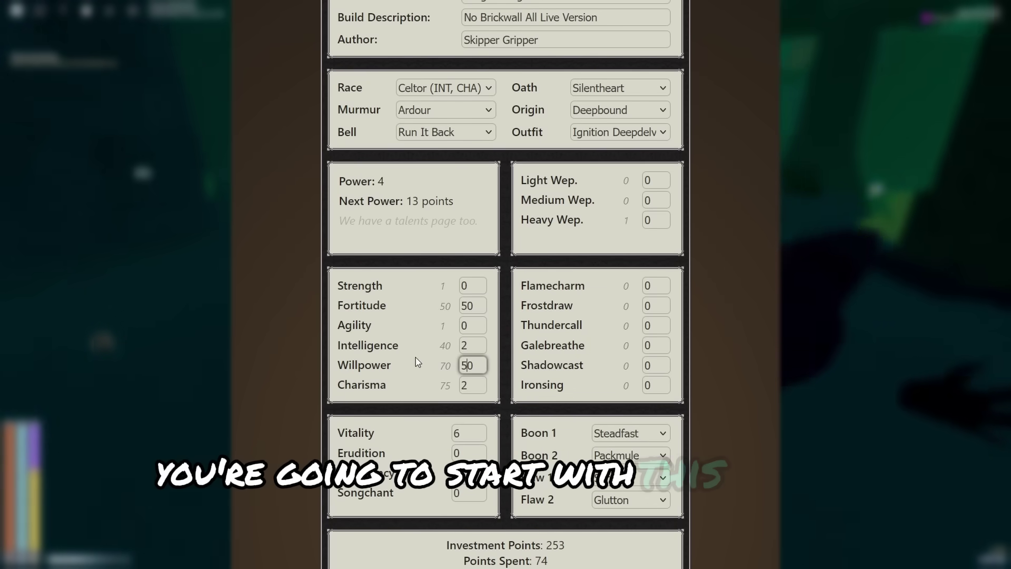
pyautogui.click(416, 361)
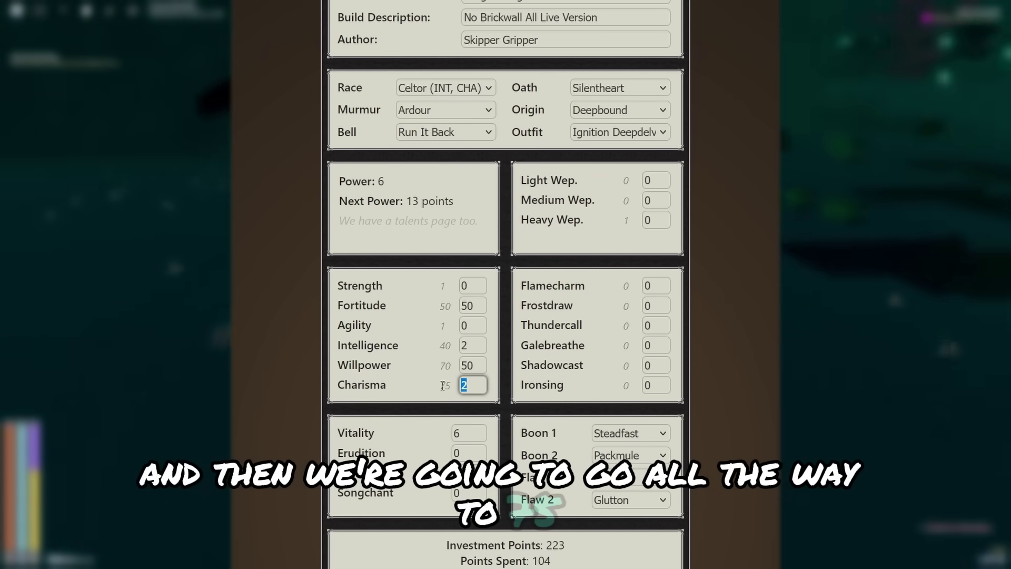
pyautogui.write('75')
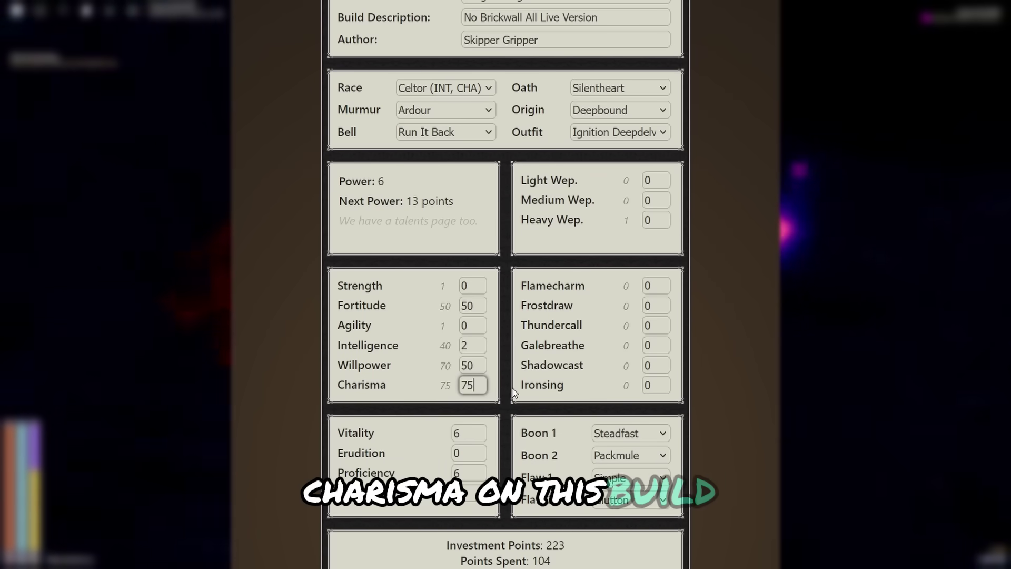
pyautogui.click(461, 419)
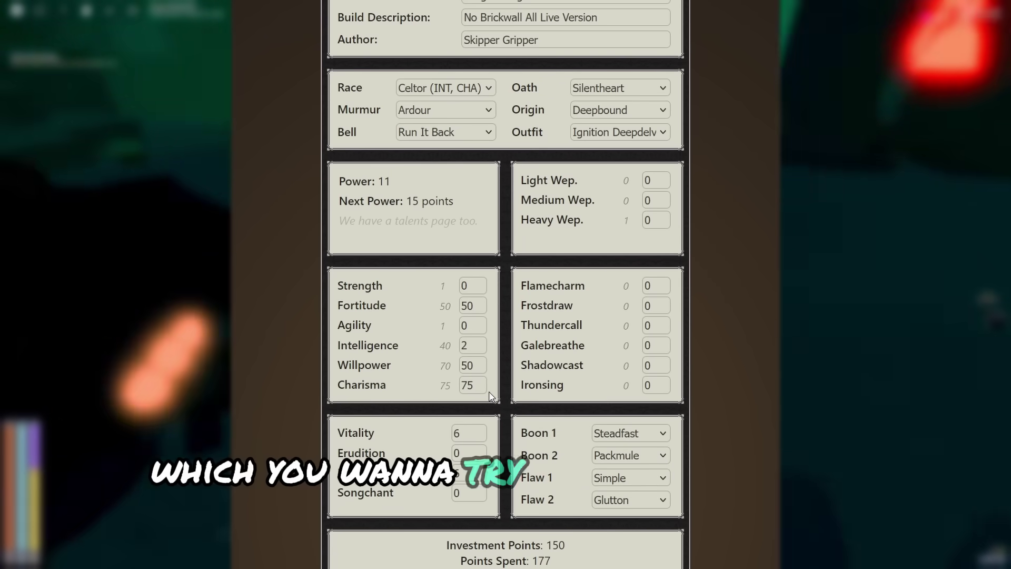
# Step: Set the V1.3 build's Willpower to 70 and Intelligence to 40
pyautogui.moveTo(468, 345); pyautogui.dragTo(404, 348)
pyautogui.write('7')
pyautogui.write('40')
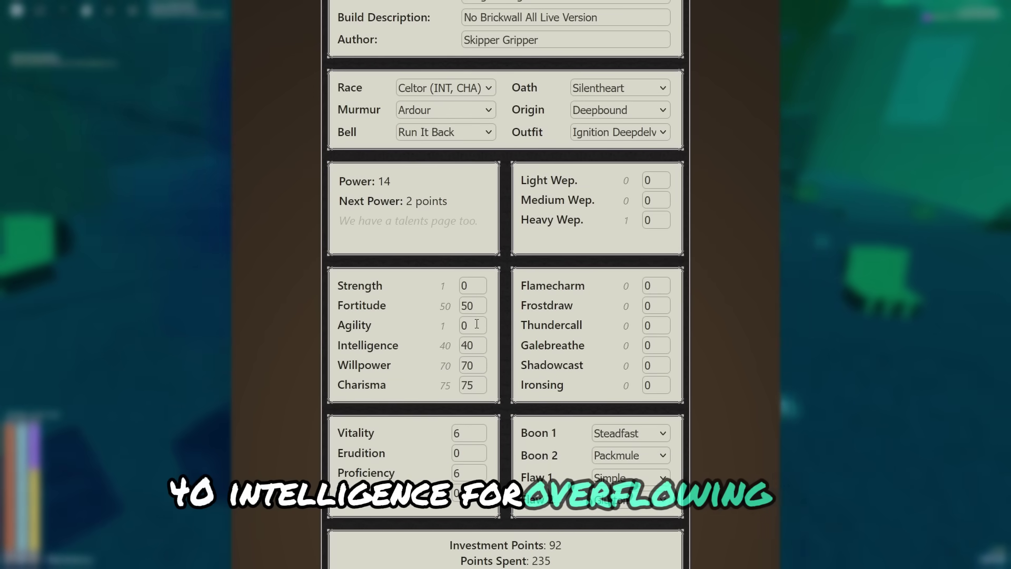
# Step: Put one point each into the V1.3 build's Agility, Strength and Heavy Weapon
pyautogui.write('1')
pyautogui.moveTo(463, 286); pyautogui.dragTo(496, 278)
pyautogui.write('1')
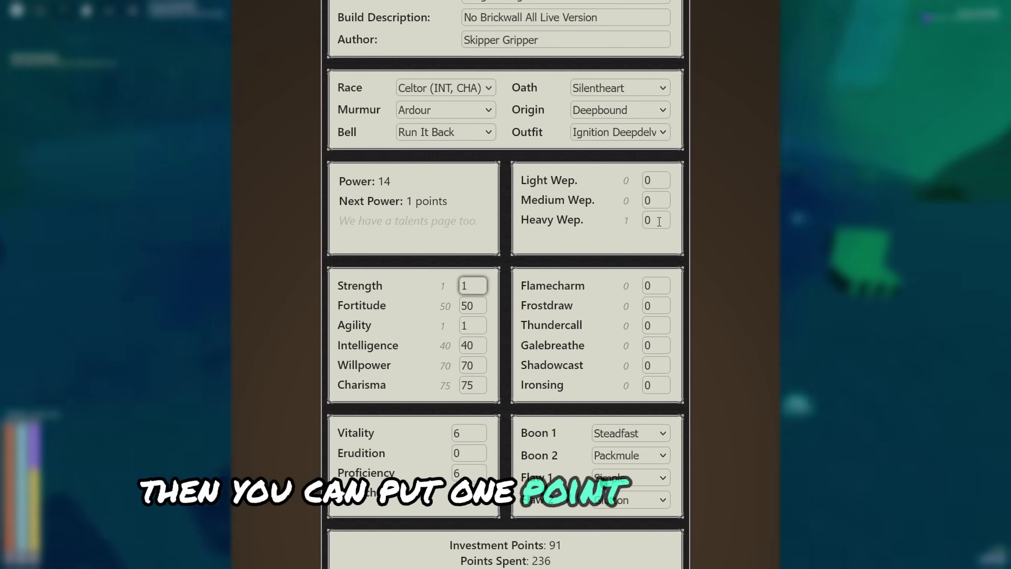
pyautogui.moveTo(653, 220); pyautogui.dragTo(586, 239)
pyautogui.write('1')
pyautogui.scroll(1, 555, 230)
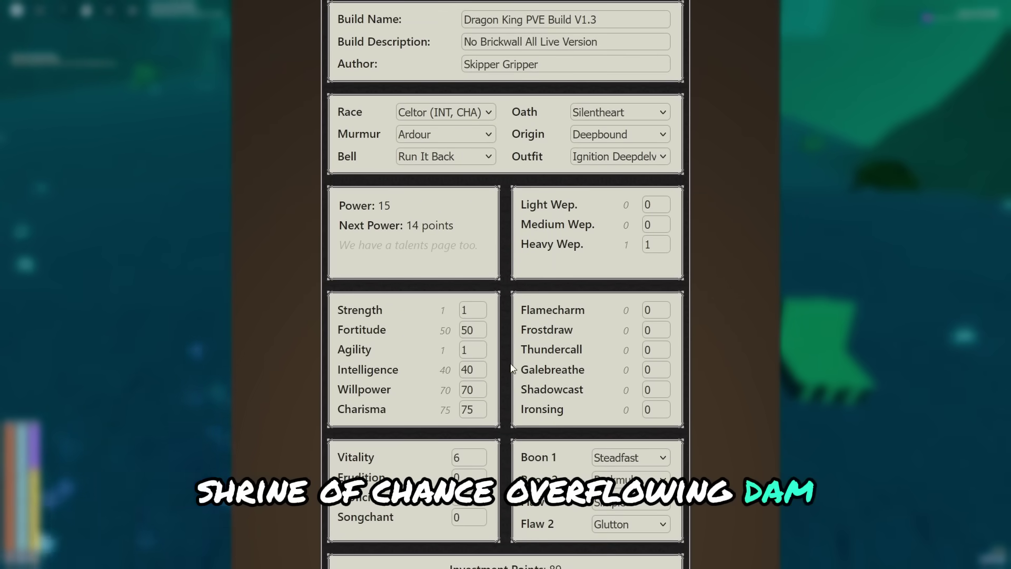
# Step: Apply the Shrine of Order to the V1.3 build and set Strength to 30, Fortitude to 35 and Heavy Weapon to 100
pyautogui.scroll(-2, 445, 236)
pyautogui.scroll(-2, 397, 523)
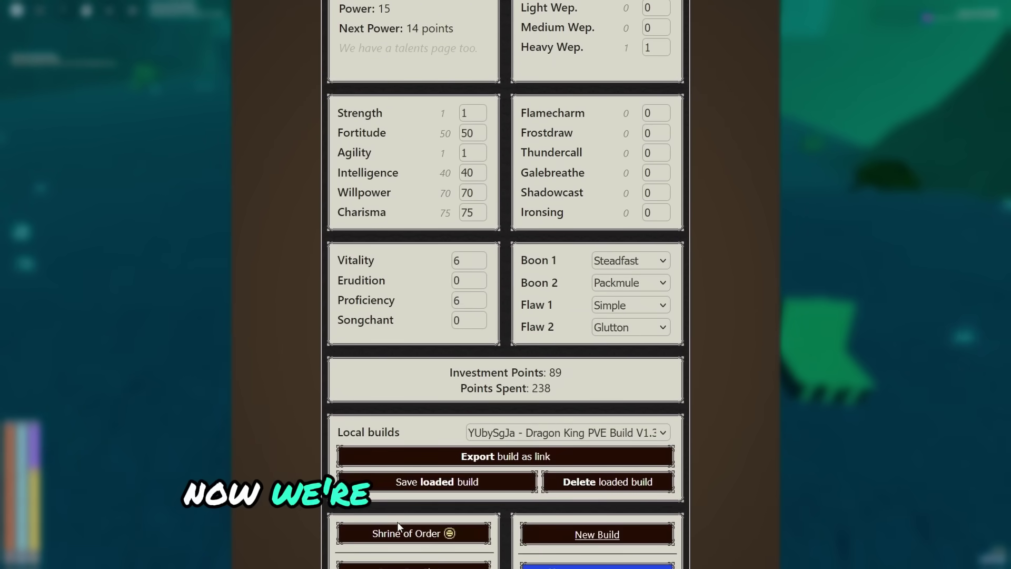
pyautogui.scroll(2, 425, 406)
pyautogui.doubleClick(469, 236)
pyautogui.write('30')
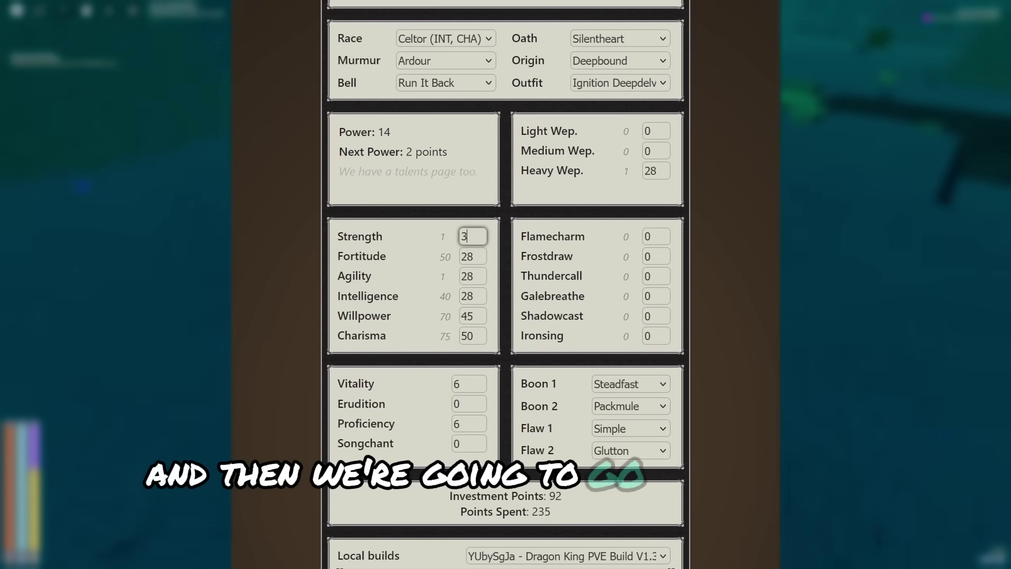
pyautogui.doubleClick(468, 256)
pyautogui.write('35')
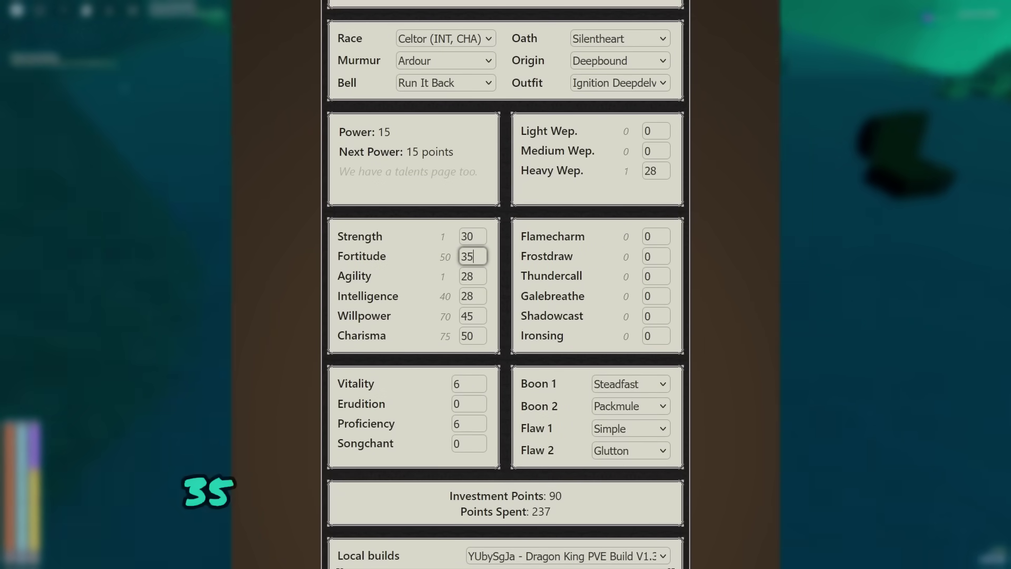
pyautogui.write('100')
pyautogui.click(571, 205)
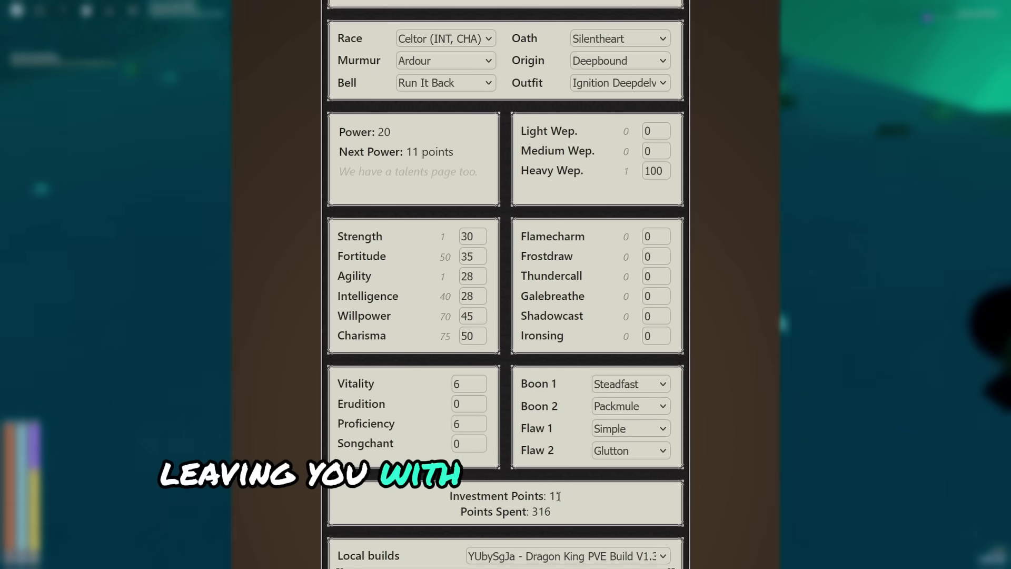
# Step: Spend the V1.3 build's remaining investment points by setting post-shrine Fortitude to 46
pyautogui.moveTo(557, 495); pyautogui.dragTo(549, 495)
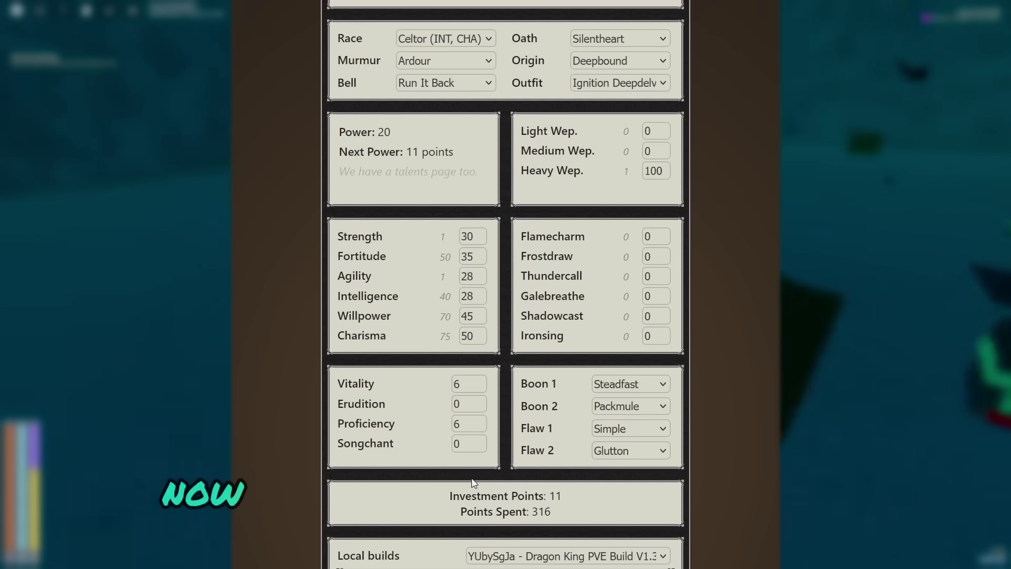
pyautogui.click(470, 280)
pyautogui.moveTo(478, 257); pyautogui.dragTo(436, 257)
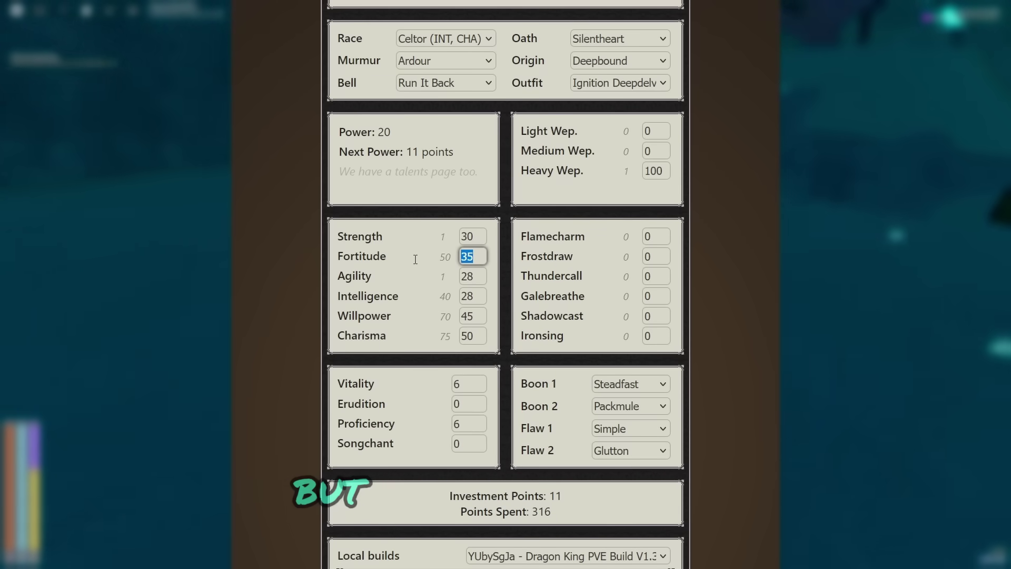
pyautogui.write('4')
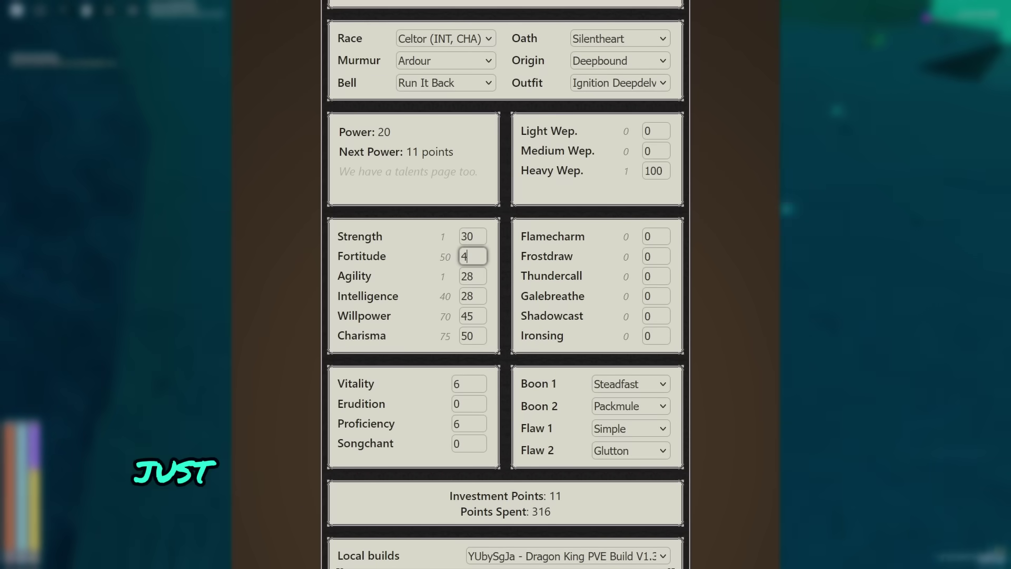
pyautogui.write('6')
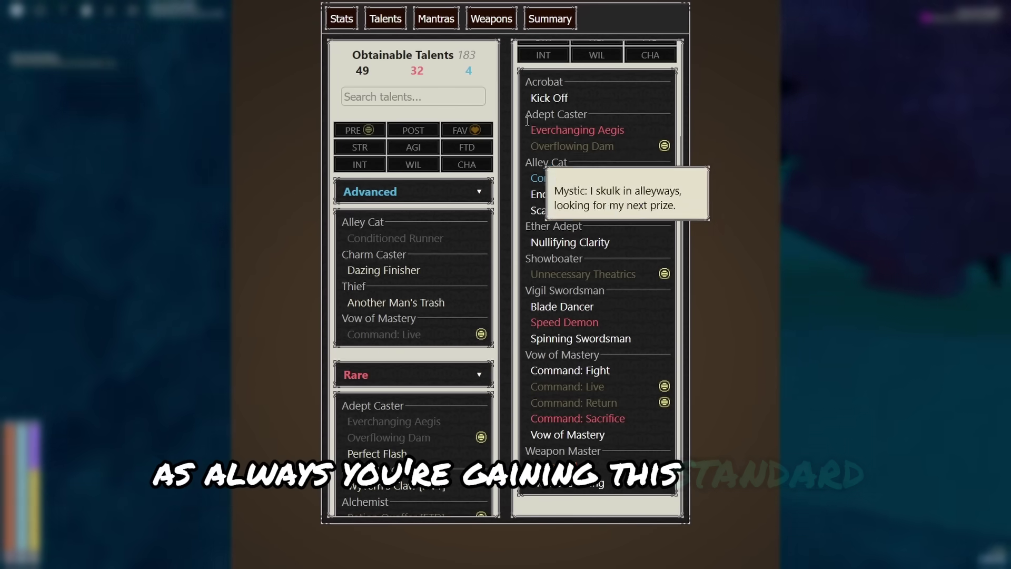
pyautogui.moveTo(562, 110)
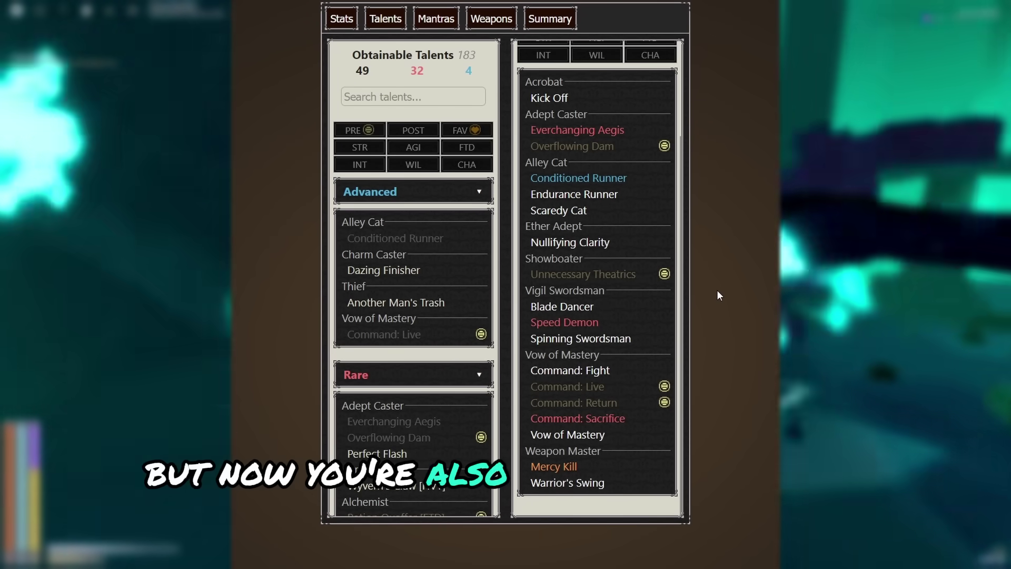
pyautogui.moveTo(596, 398)
pyautogui.moveTo(654, 281)
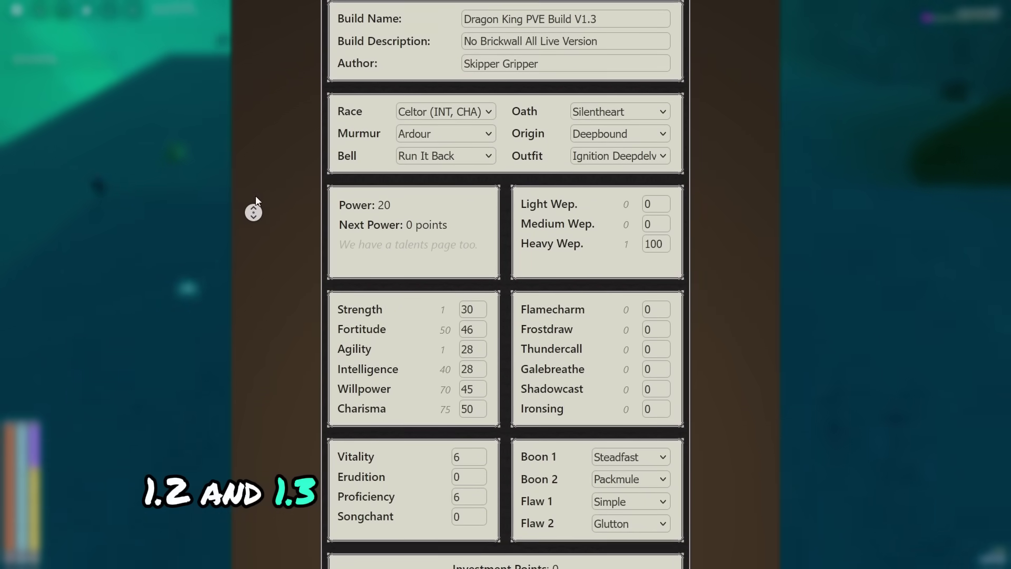
pyautogui.scroll(2, 255, 195)
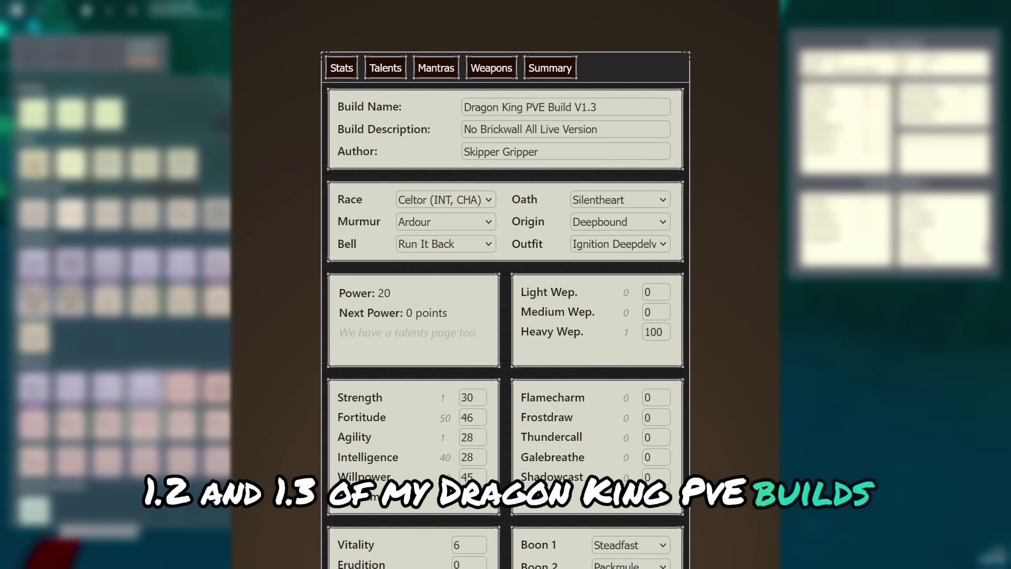
pyautogui.scroll(-2, 628, 390)
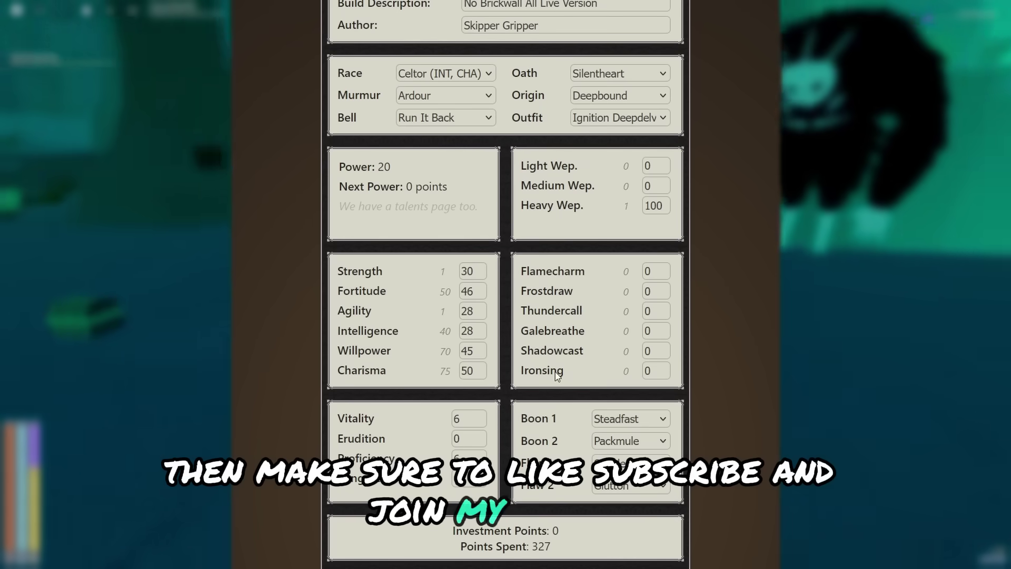
pyautogui.scroll(1, 513, 284)
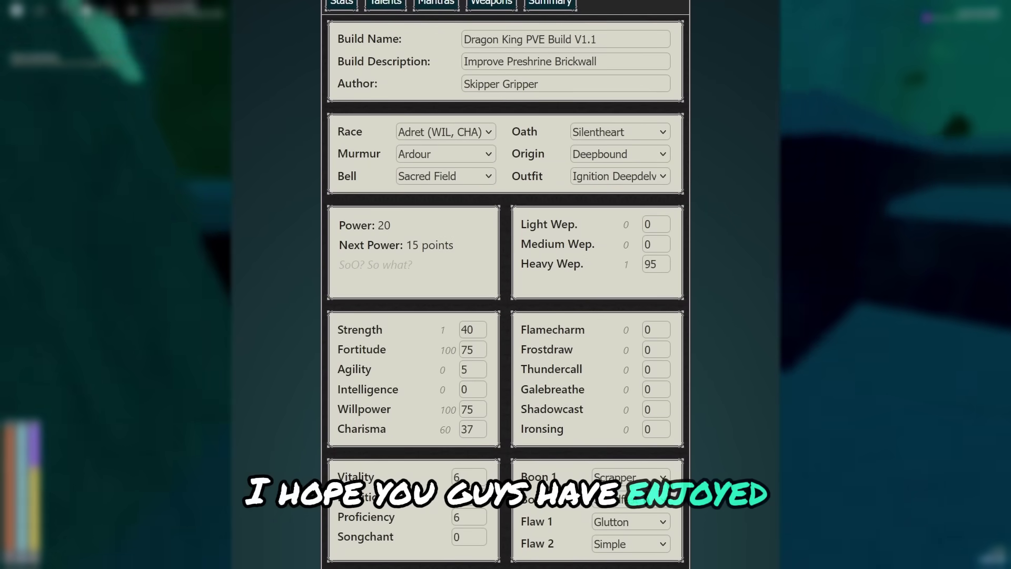
pyautogui.scroll(-2, 505, 285)
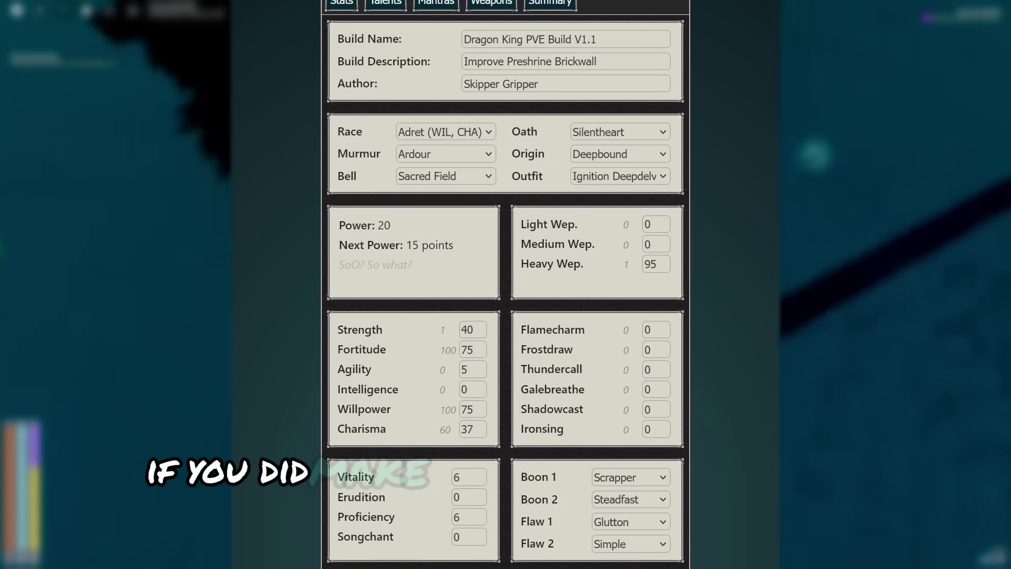